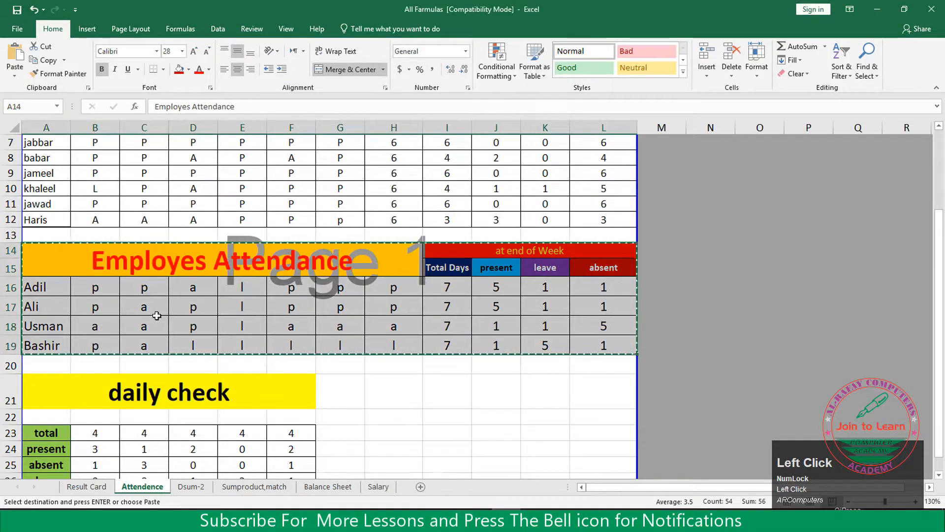
Change the first attendance mark in cell B16 of the Employes Attendance table to a.
{"action": "double_click", "coordinate": [132, 305]}
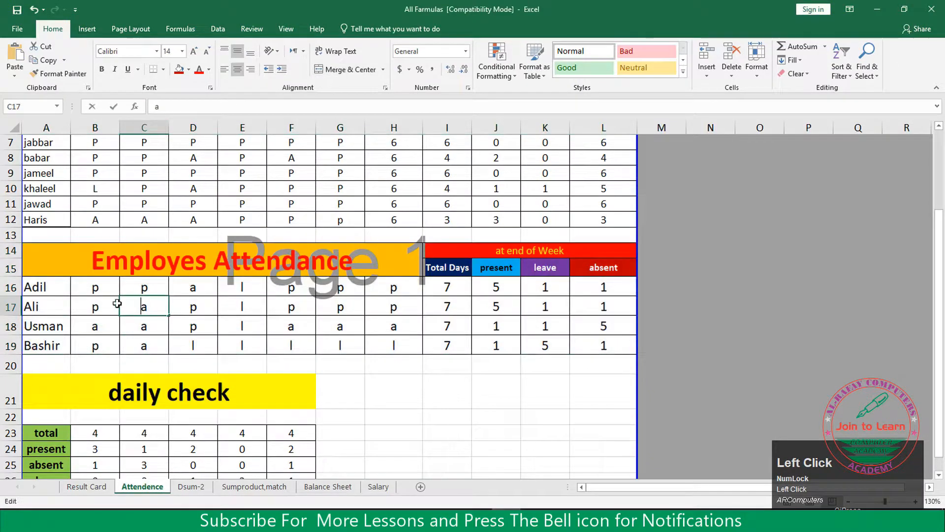
{"action": "left_click", "coordinate": [92, 289]}
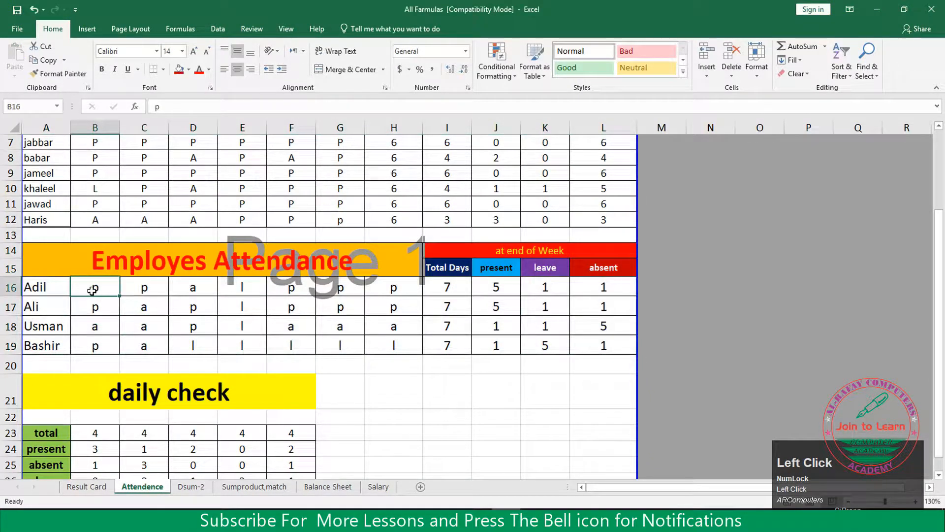
{"action": "type", "text": "a"}
{"action": "key", "text": "Return"}
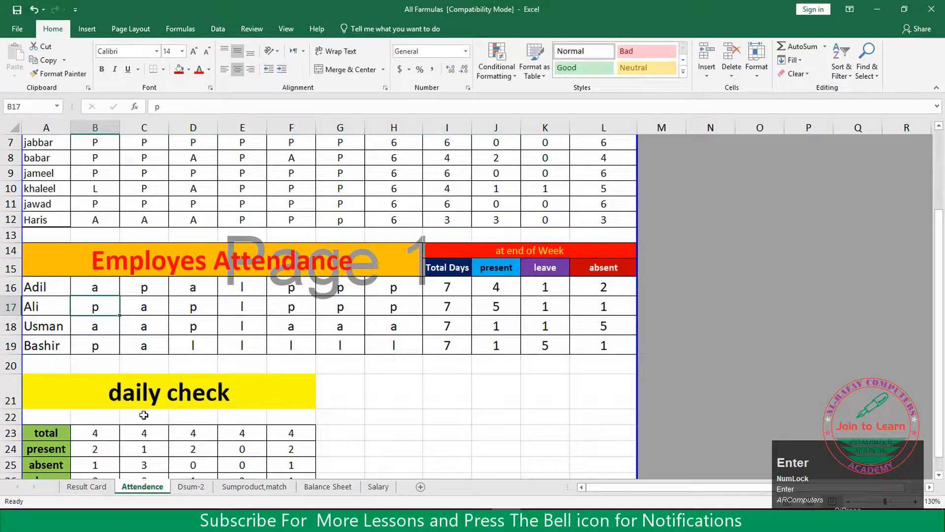
Switch to Word and delete the second pasted Employes Attendance table.
{"action": "left_click", "coordinate": [477, 519]}
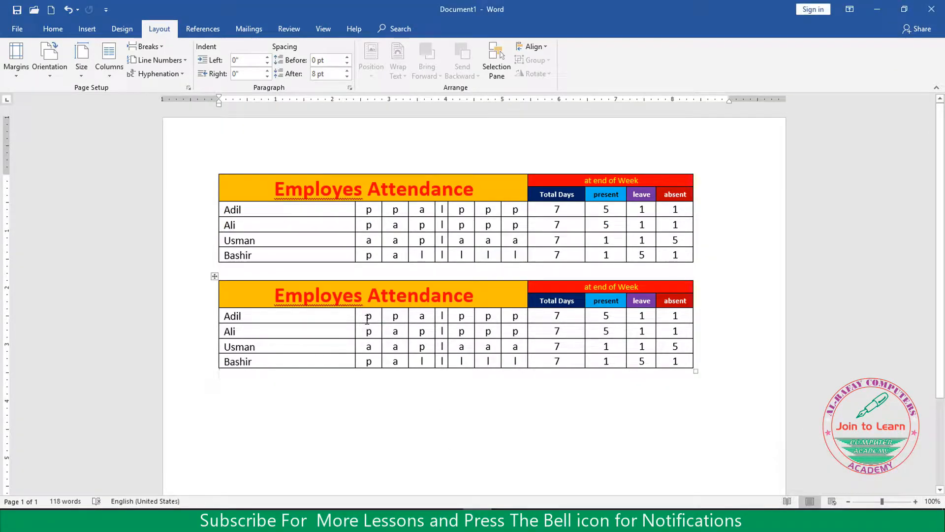
{"action": "left_click", "coordinate": [212, 276]}
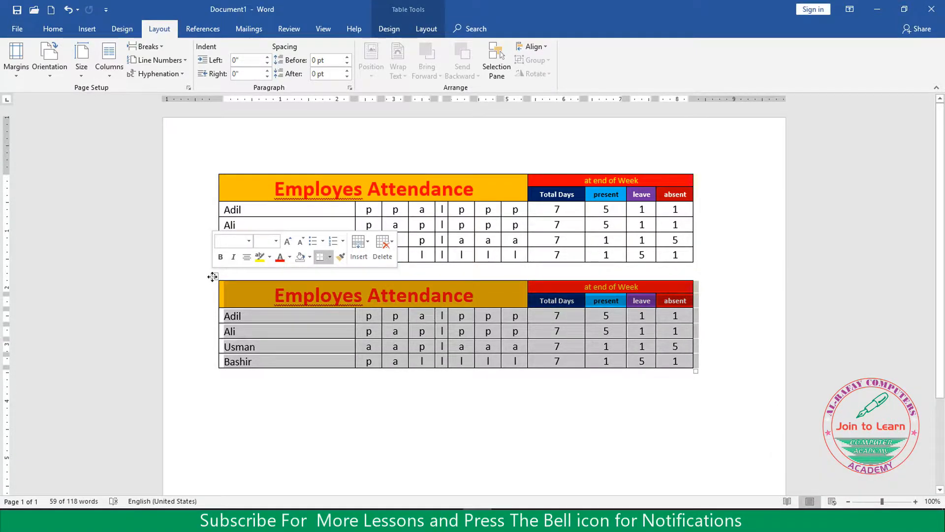
{"action": "key", "text": "BackSpace"}
{"action": "left_click", "coordinate": [213, 276]}
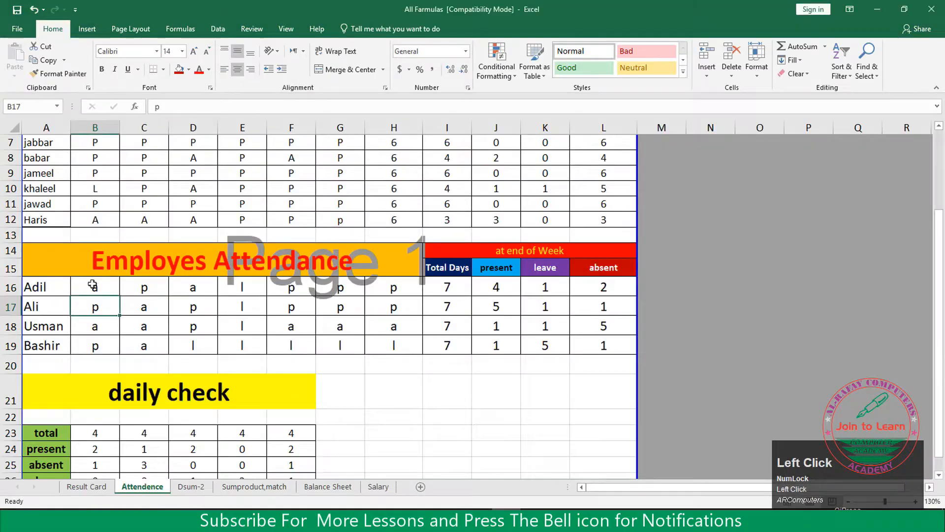
In Excel, copy the Employes Attendance table in range A14:L19.
{"action": "left_click_drag", "start_coordinate": [52, 262], "coordinate": [308, 306]}
{"action": "right_click", "coordinate": [288, 292]}
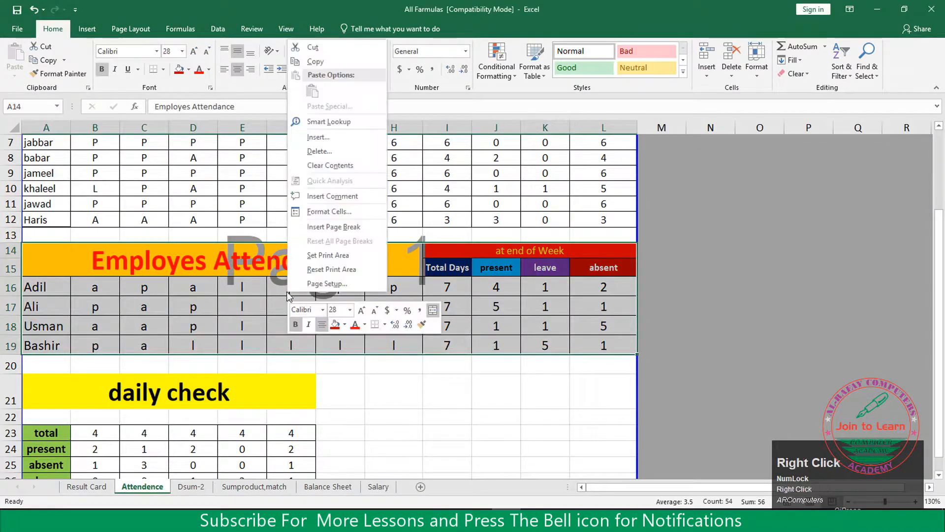
{"action": "left_click", "coordinate": [320, 63]}
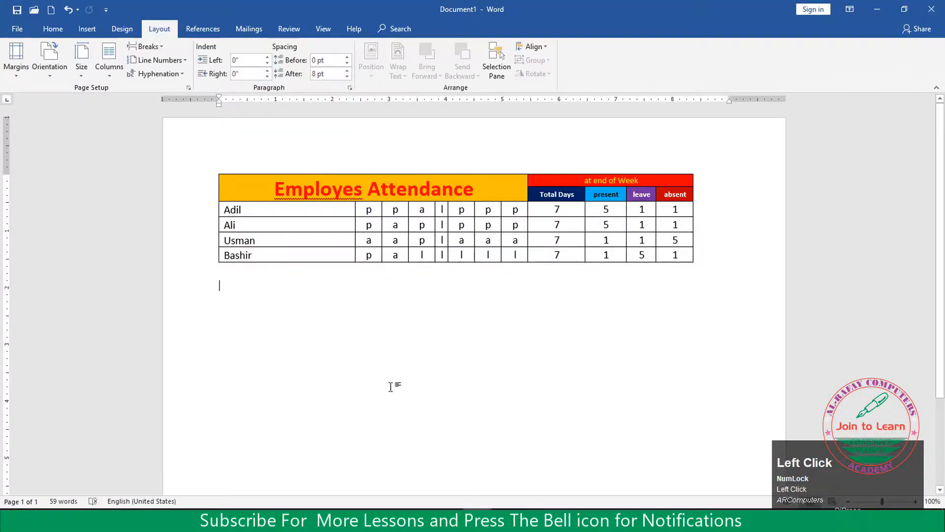
In Word, paste the copied table below the first table with the Use Destination Styles option.
{"action": "right_click", "coordinate": [227, 290]}
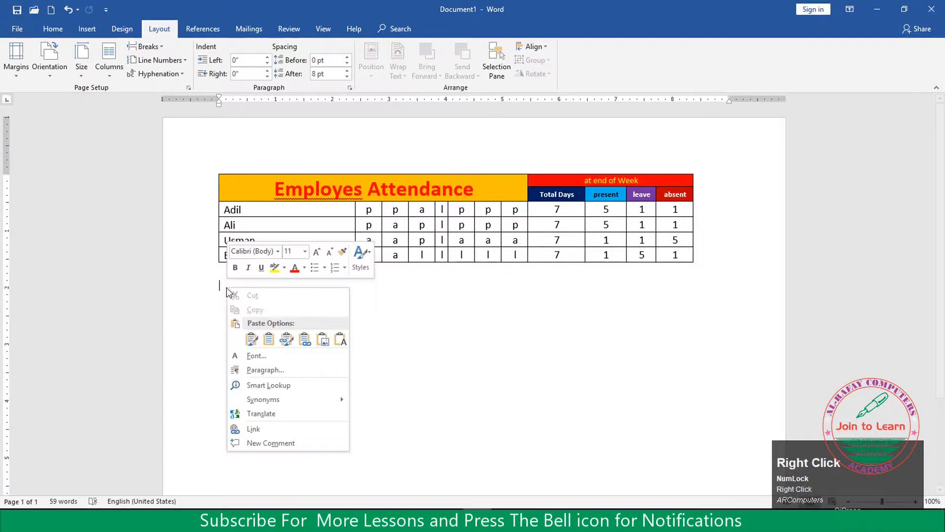
{"action": "left_click", "coordinate": [256, 341]}
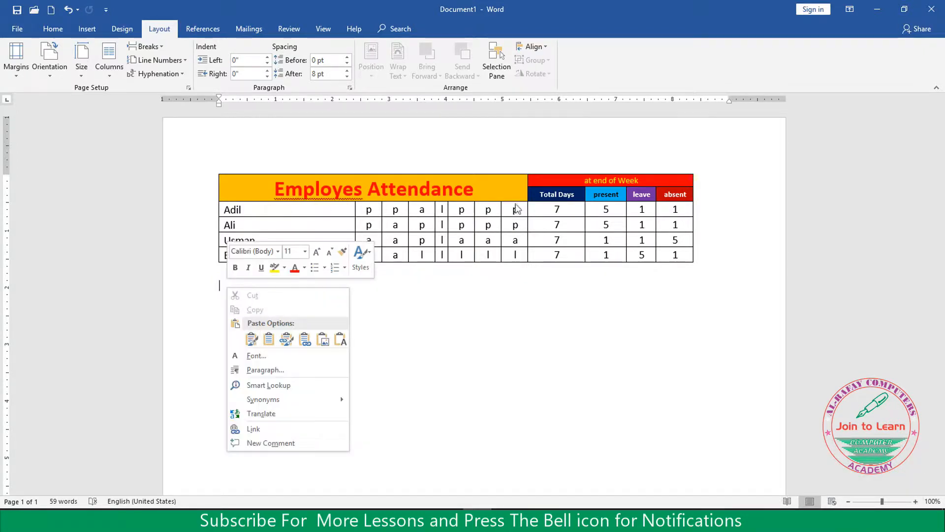
{"action": "left_click", "coordinate": [269, 340]}
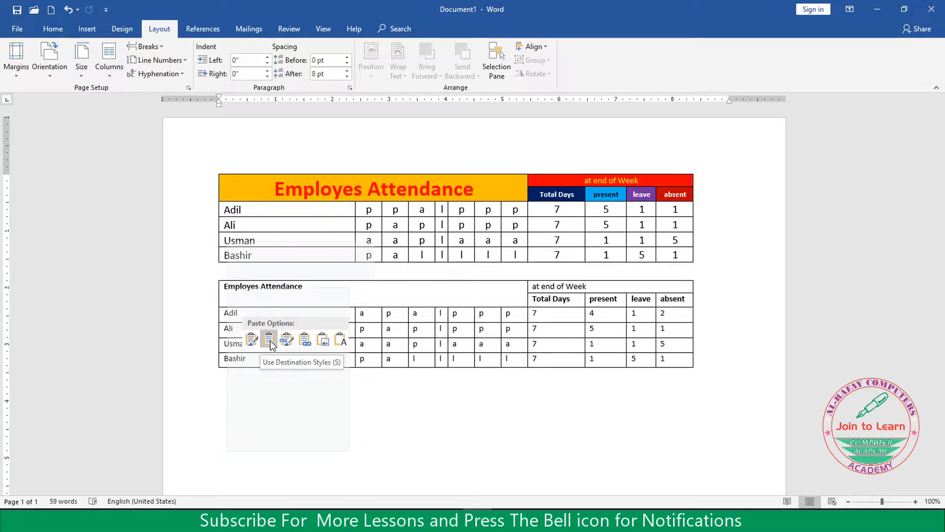
{"action": "left_click", "coordinate": [269, 339]}
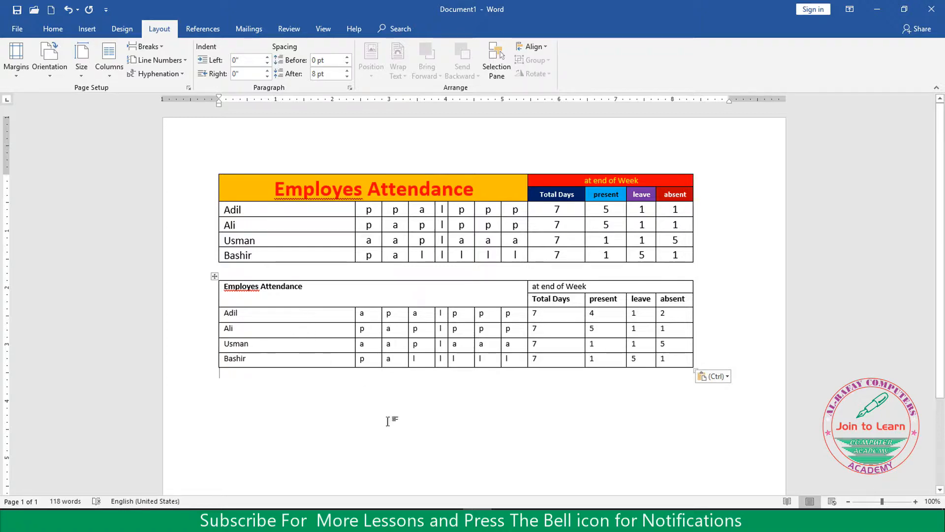
Compare the pasted table with the Excel source, and add a blank line below the second table in Word.
{"action": "left_click", "coordinate": [506, 519]}
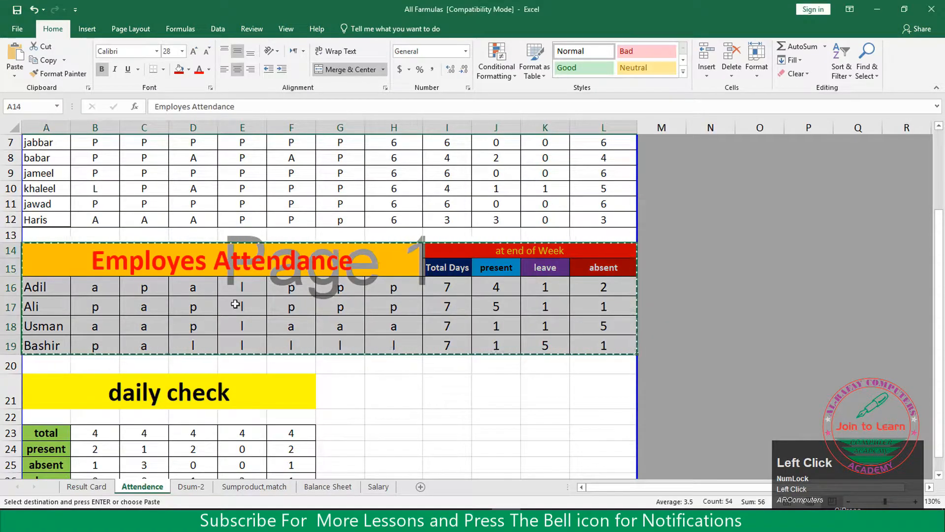
{"action": "left_click", "coordinate": [478, 519]}
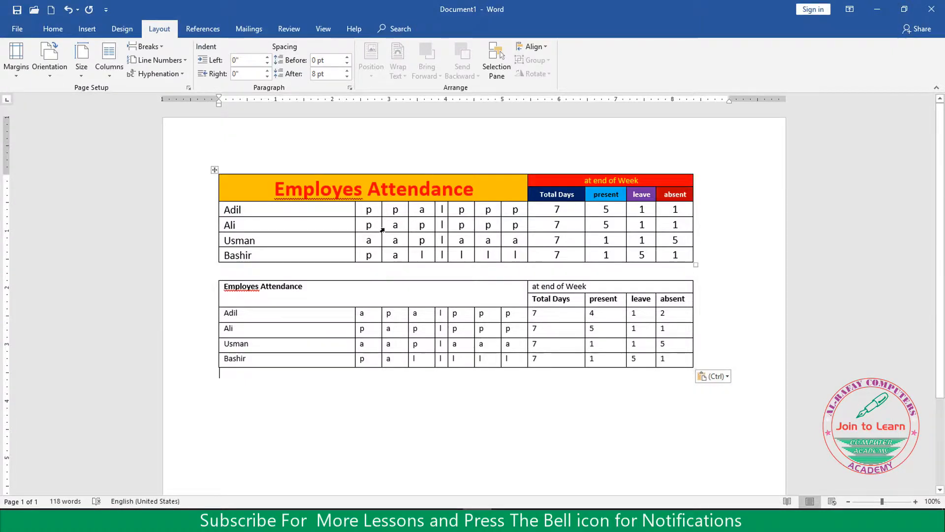
{"action": "key", "text": "Return"}
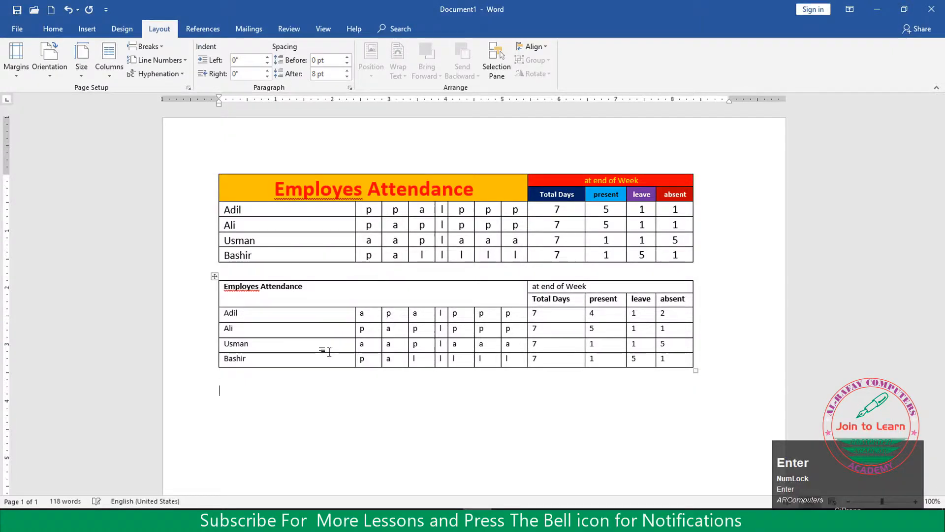
Switch back to Excel and copy the Employes Attendance range A14:L19 again.
{"action": "left_click", "coordinate": [485, 505]}
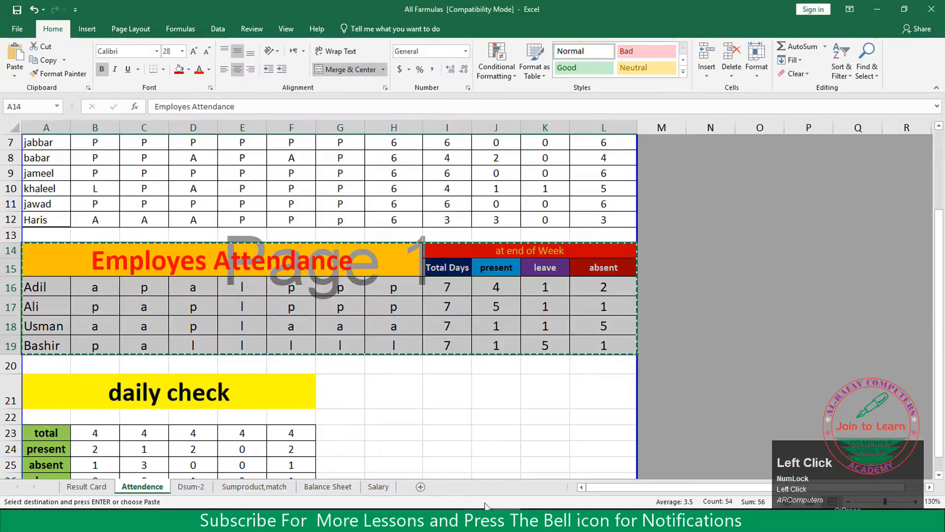
{"action": "right_click", "coordinate": [106, 287]}
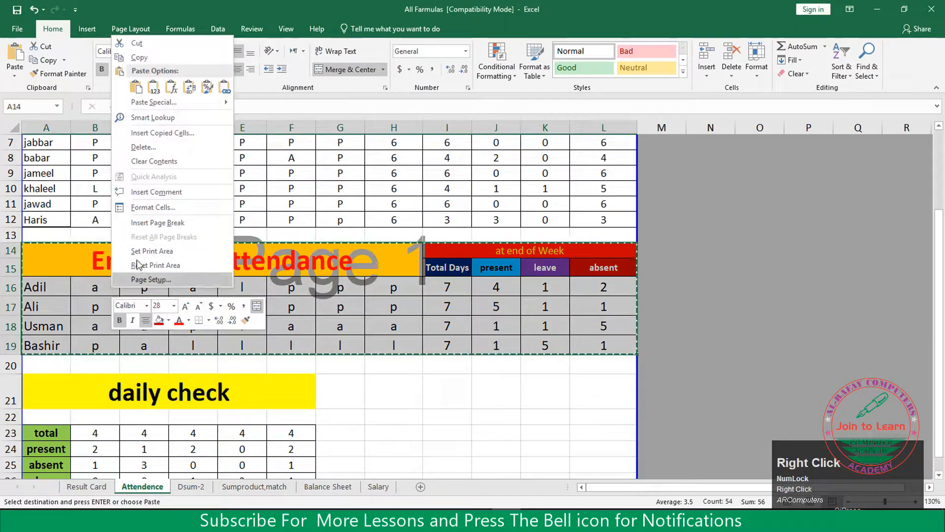
{"action": "left_click", "coordinate": [140, 57]}
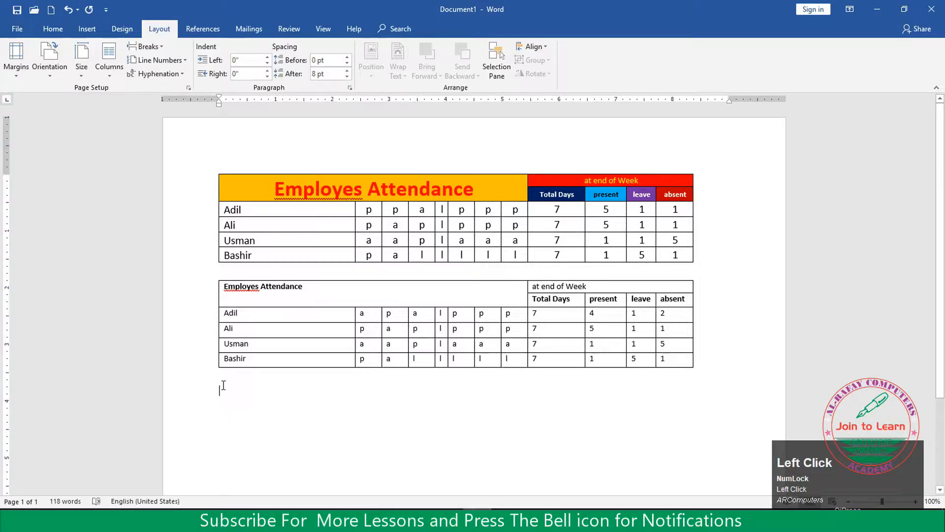
Paste the table below the second one in Word with Link & Keep Source Formatting, and compare it with the first table.
{"action": "right_click", "coordinate": [223, 385]}
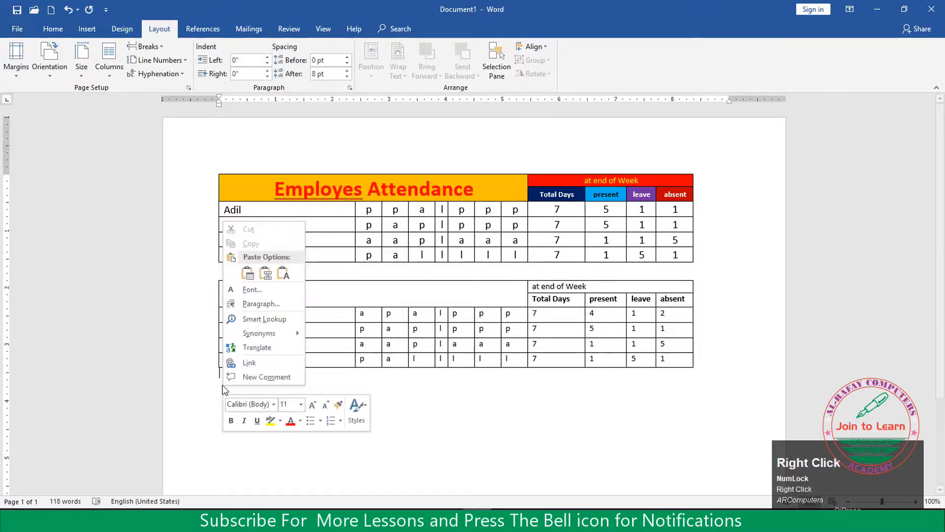
{"action": "left_click", "coordinate": [284, 290]}
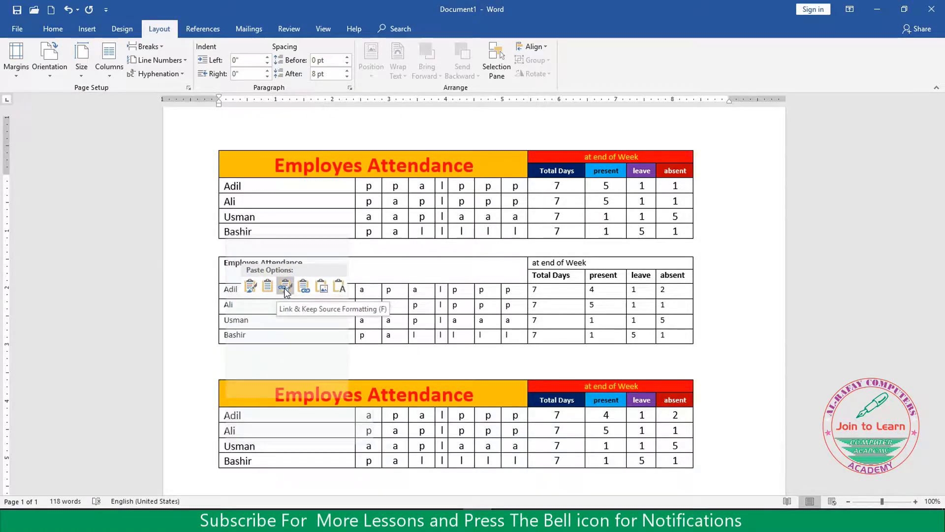
{"action": "left_click", "coordinate": [286, 290]}
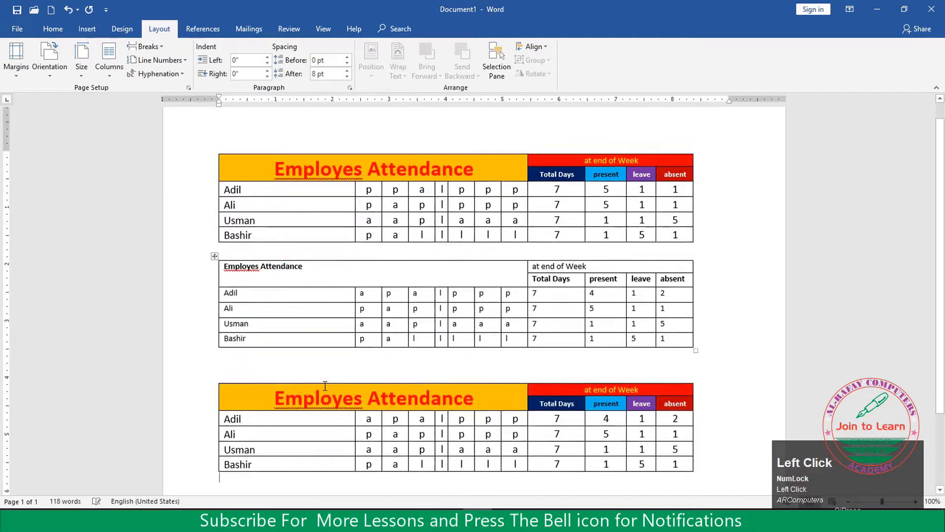
{"action": "left_click", "coordinate": [319, 185]}
{"action": "left_click", "coordinate": [315, 430]}
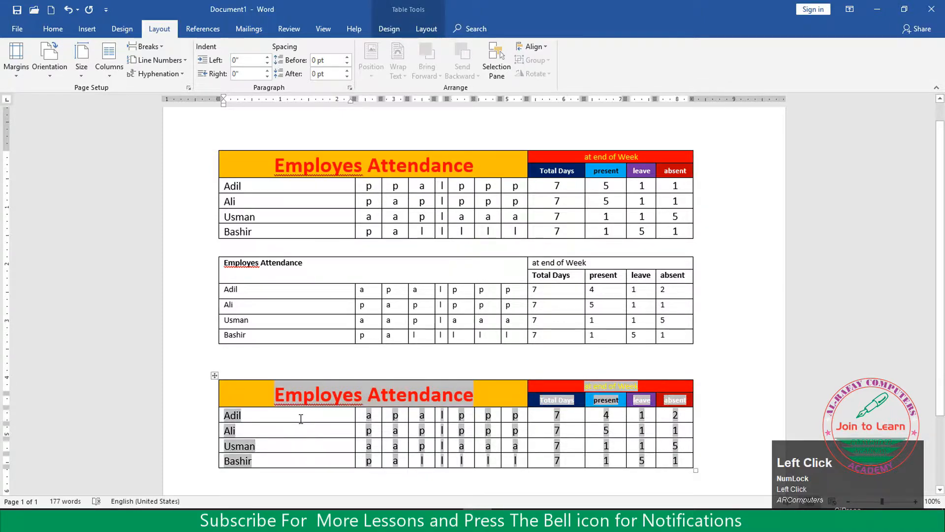
{"action": "left_click", "coordinate": [275, 362]}
Switch to Excel and change the first attendance mark in cell B17 to a.
{"action": "left_click", "coordinate": [476, 519]}
{"action": "left_click", "coordinate": [190, 319]}
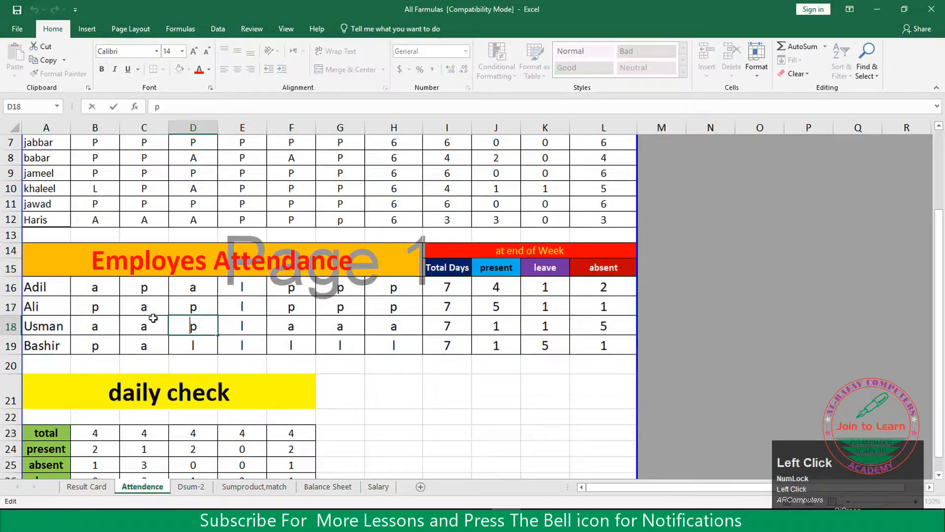
{"action": "left_click", "coordinate": [94, 307]}
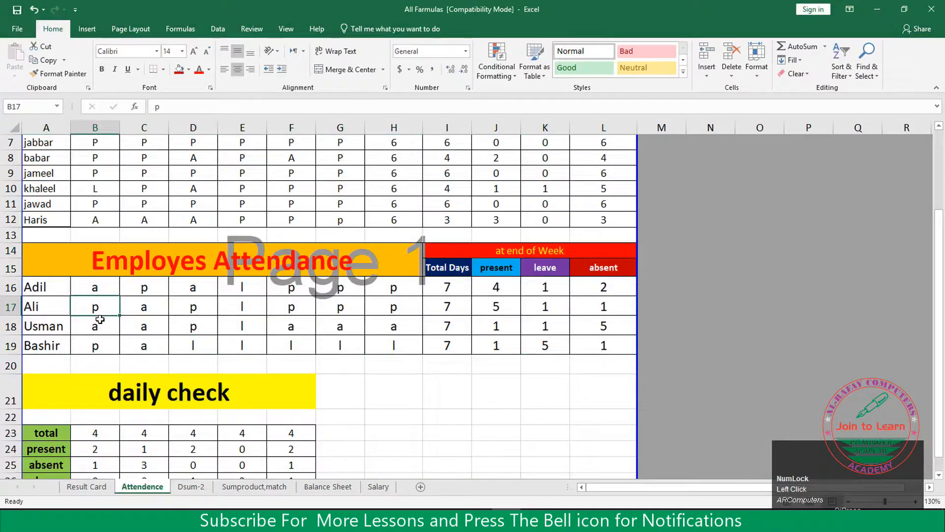
{"action": "type", "text": "a"}
{"action": "key", "text": "Return"}
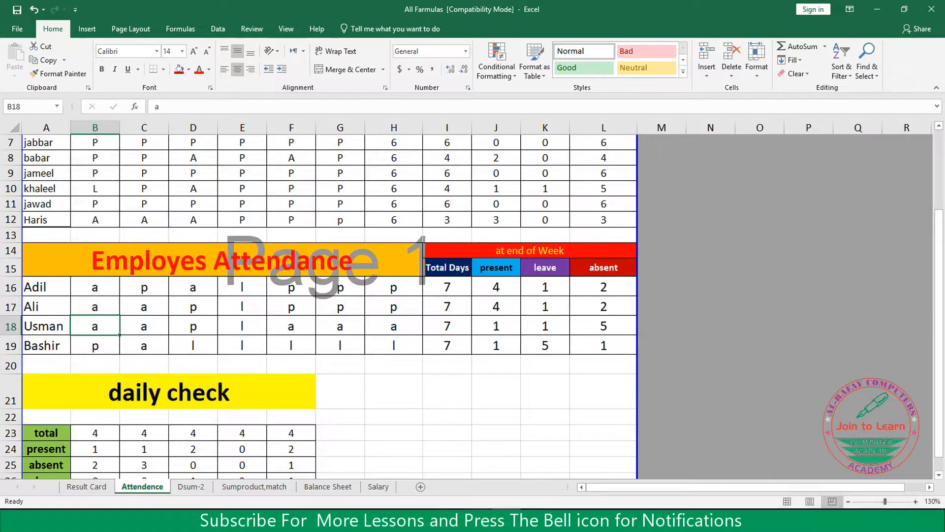
Switch to Word and compare the first attendance column of the two unlinked tables.
{"action": "left_click", "coordinate": [477, 519]}
{"action": "left_click", "coordinate": [364, 321]}
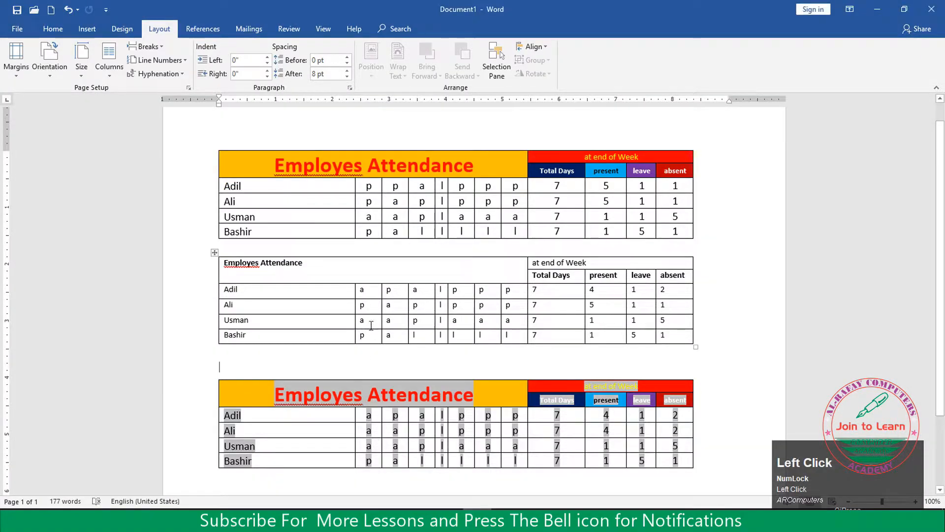
{"action": "left_click_drag", "start_coordinate": [375, 187], "coordinate": [377, 232]}
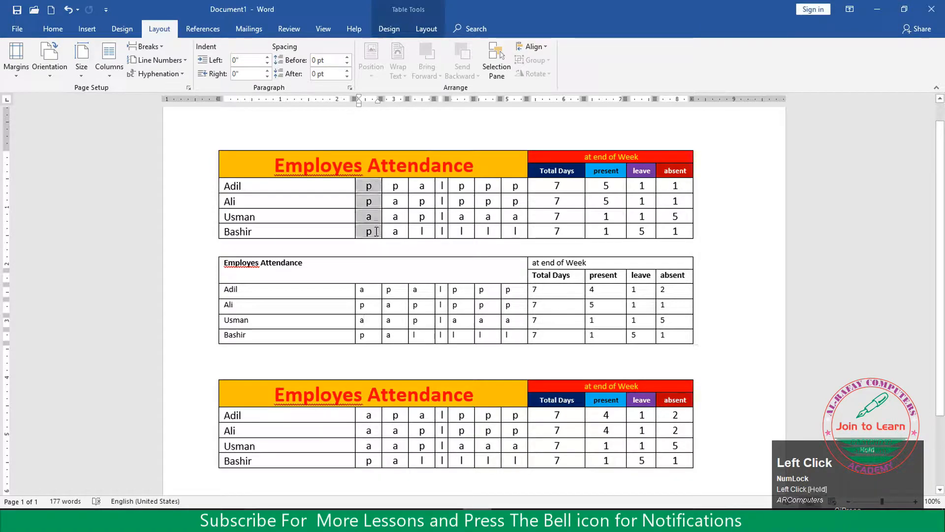
{"action": "left_click_drag", "start_coordinate": [371, 290], "coordinate": [379, 337]}
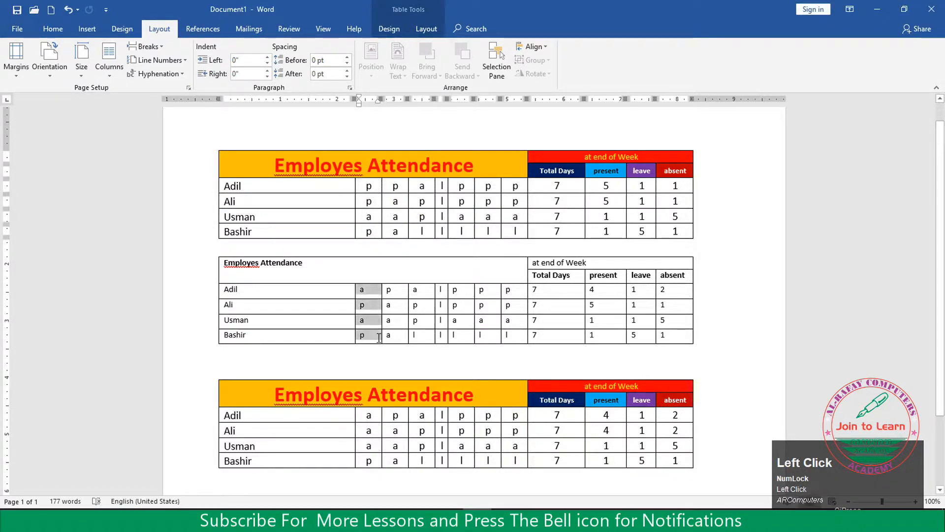
{"action": "left_click", "coordinate": [373, 189]}
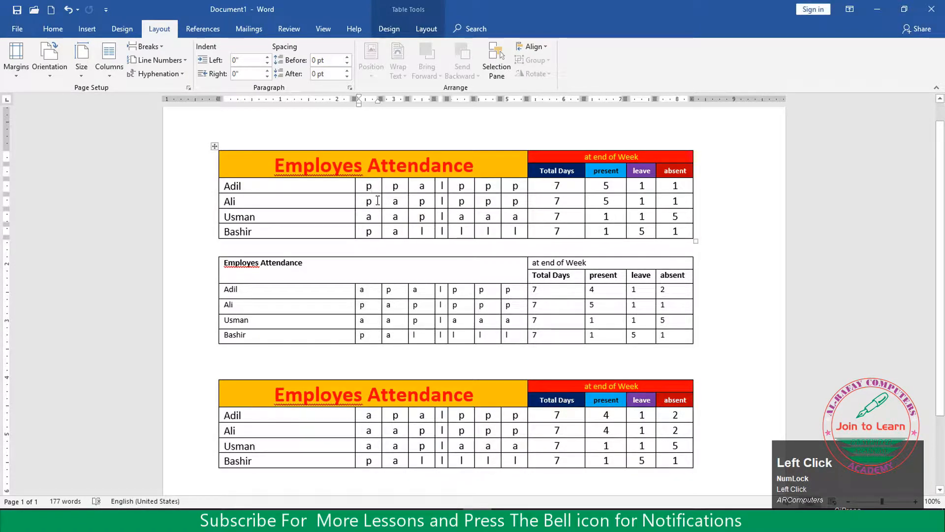
Examine the attendance marks and the end-of-week totals in the linked third table.
{"action": "left_click", "coordinate": [372, 447]}
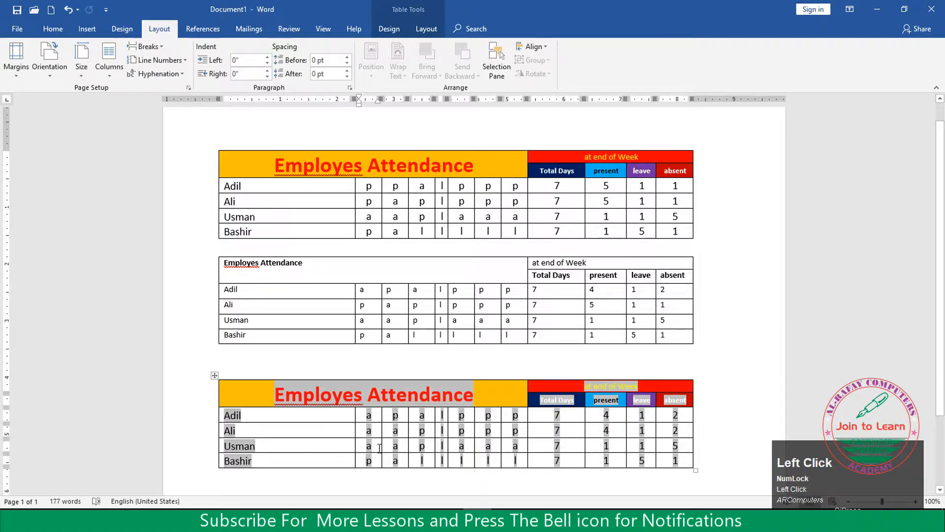
{"action": "left_click", "coordinate": [402, 449]}
{"action": "left_click", "coordinate": [382, 356]}
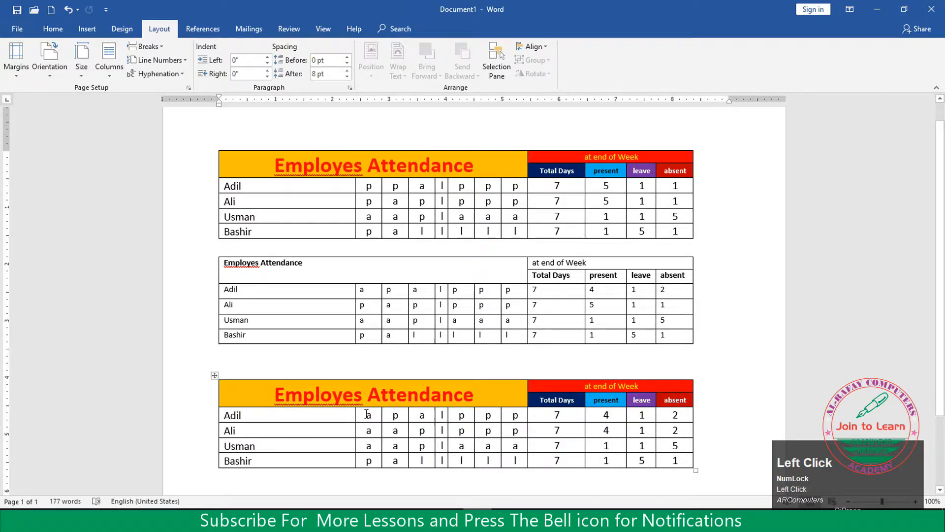
{"action": "left_click_drag", "start_coordinate": [366, 415], "coordinate": [514, 417]}
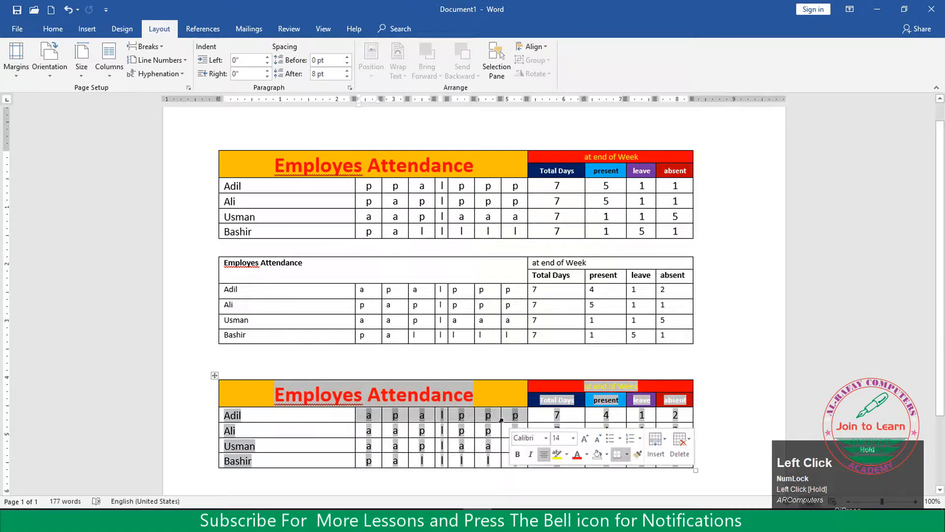
{"action": "left_click", "coordinate": [567, 416]}
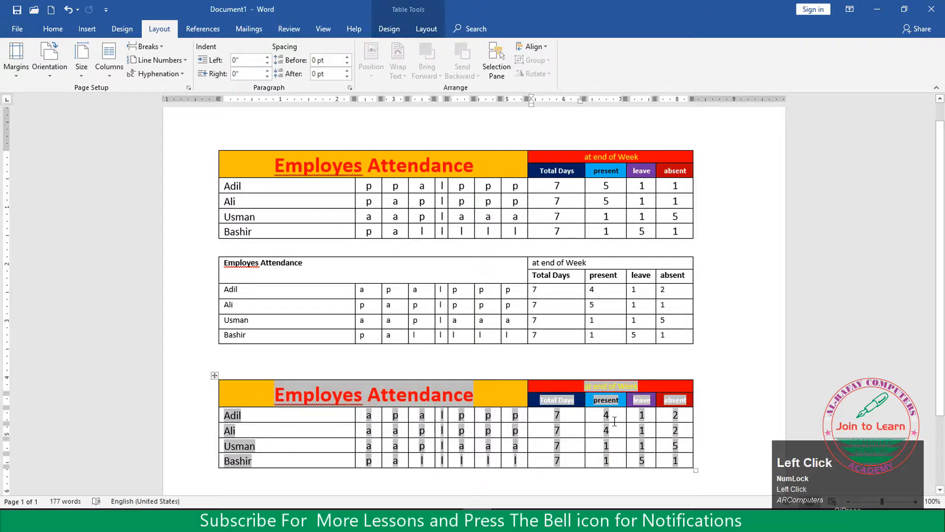
{"action": "left_click", "coordinate": [683, 419]}
{"action": "left_click", "coordinate": [728, 366]}
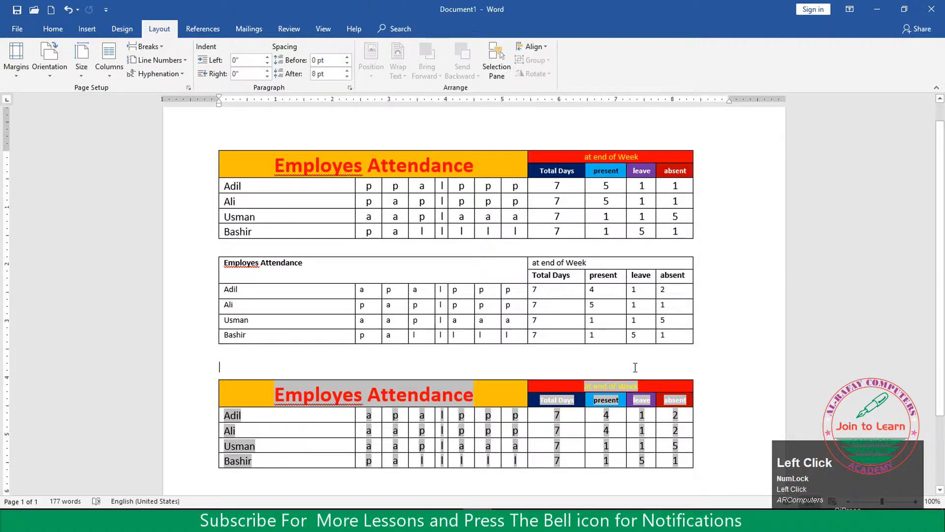
{"action": "left_click", "coordinate": [606, 358]}
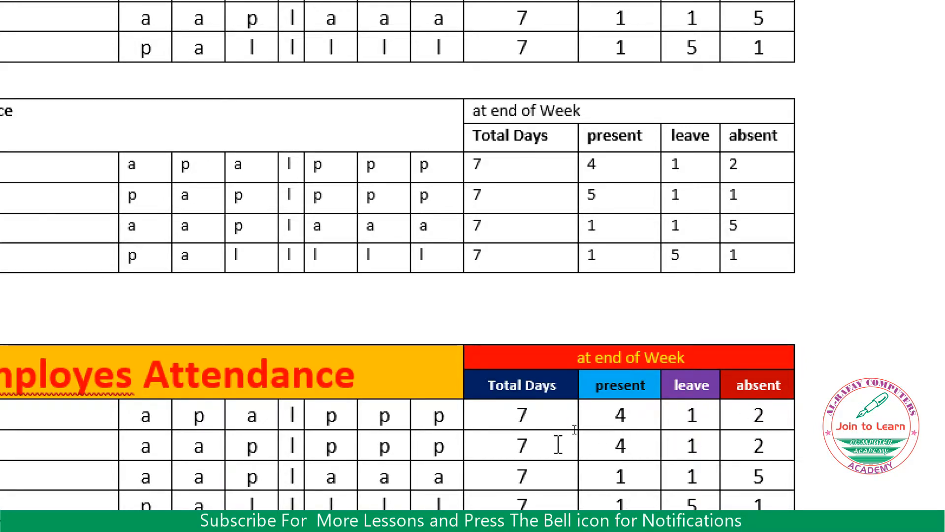
Switch from the linked third table to Excel and change the attendance mark in cell B16 to p.
{"action": "key", "text": "ctrl+4"}
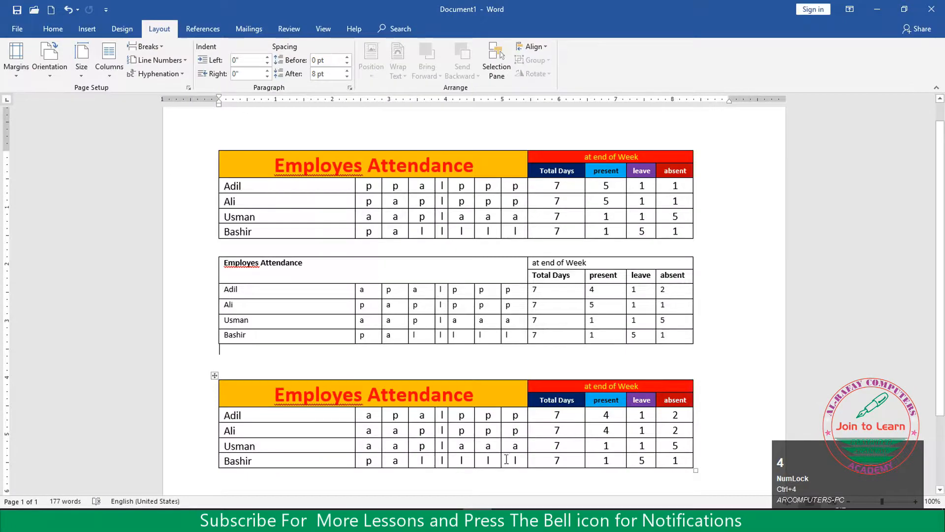
{"action": "left_click", "coordinate": [348, 463]}
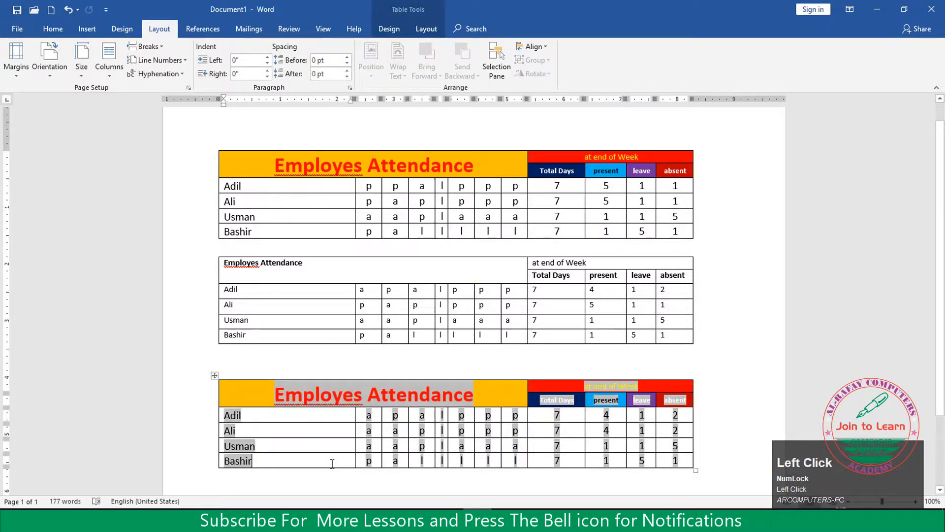
{"action": "left_click", "coordinate": [505, 519]}
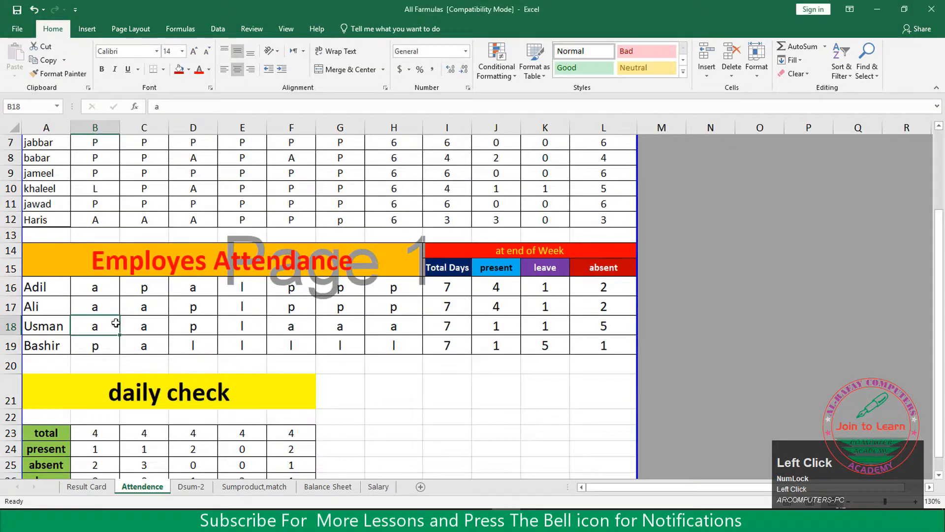
{"action": "left_click", "coordinate": [96, 290]}
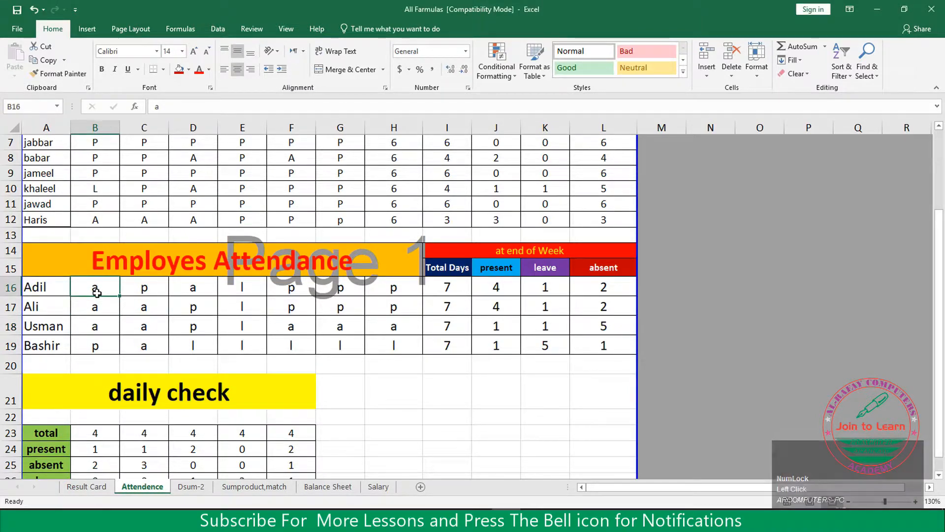
{"action": "type", "text": "p"}
{"action": "key", "text": "Return"}
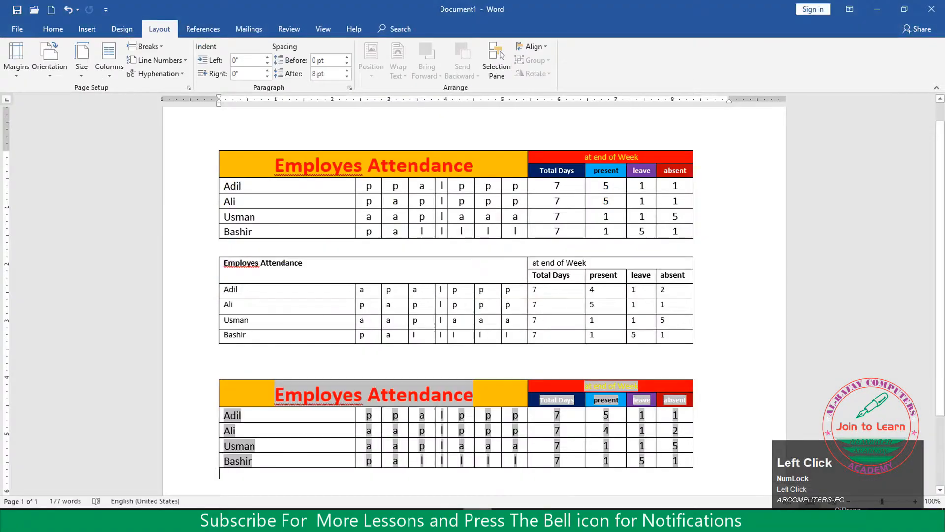
Compare the first employee's row in the linked third table with the two unlinked tables in Word.
{"action": "left_click", "coordinate": [366, 422]}
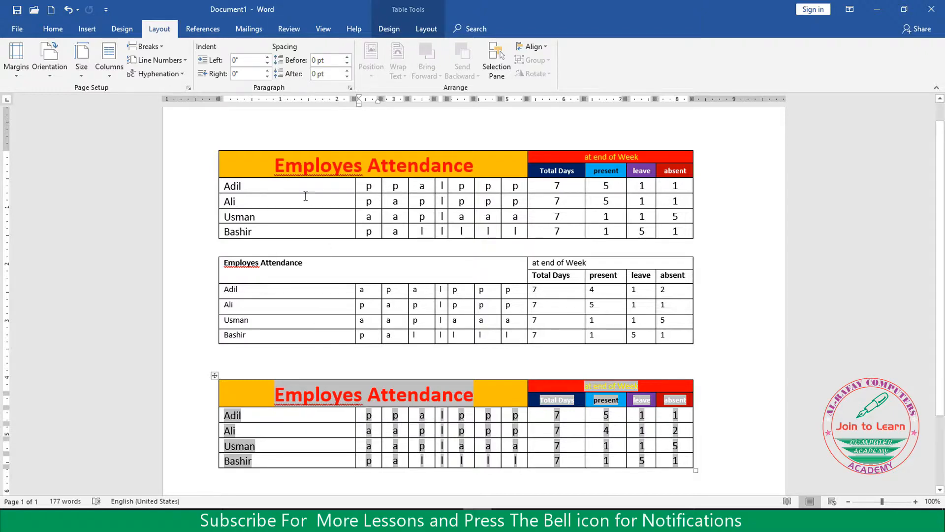
{"action": "left_click_drag", "start_coordinate": [321, 186], "coordinate": [319, 335]}
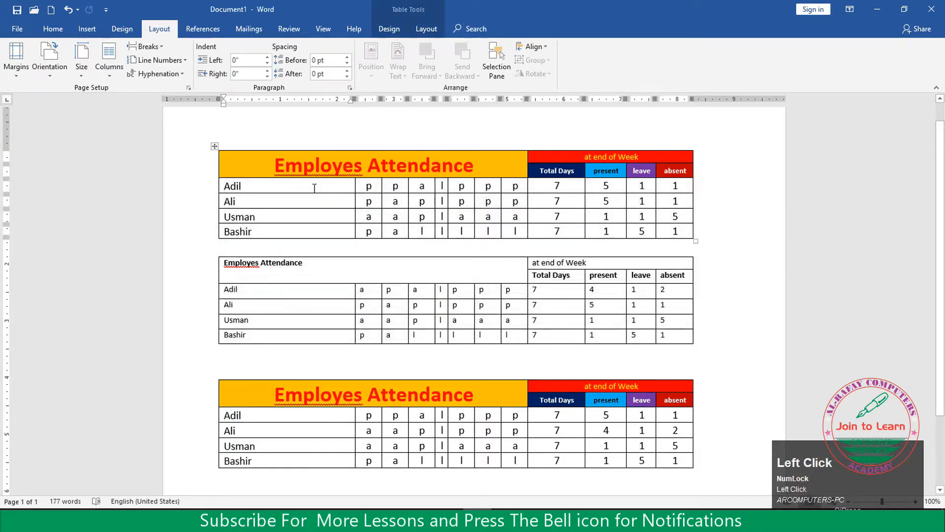
{"action": "left_click", "coordinate": [317, 291]}
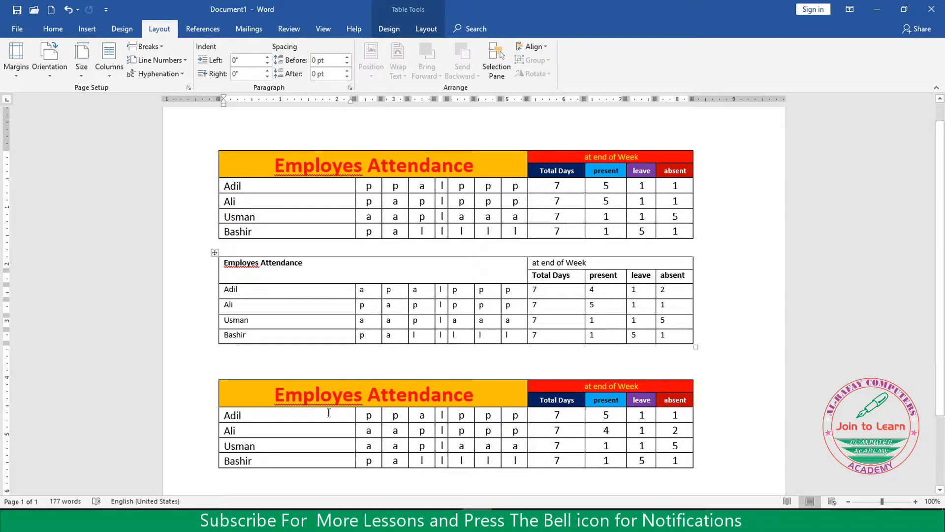
{"action": "left_click", "coordinate": [316, 444]}
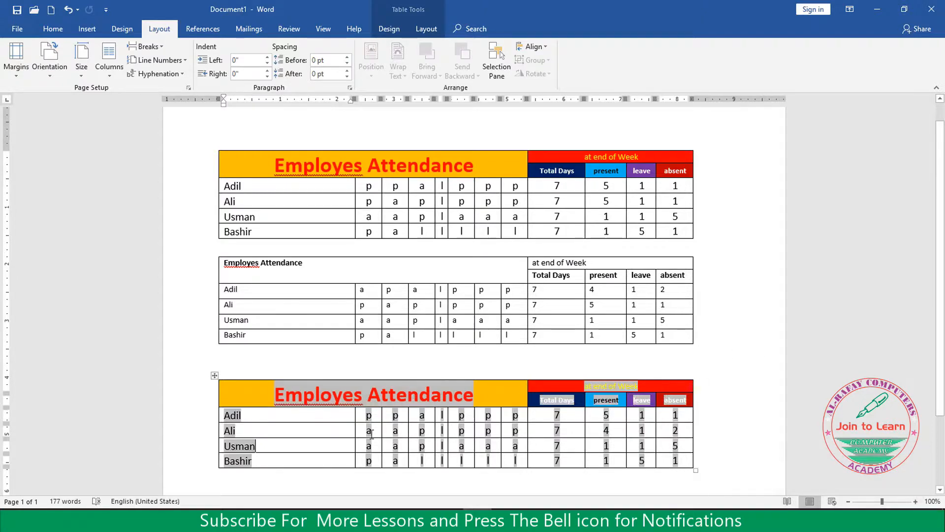
Switch to Excel and copy the whole Employes Attendance table, from A14 through row 19 of column L.
{"action": "left_click", "coordinate": [506, 520]}
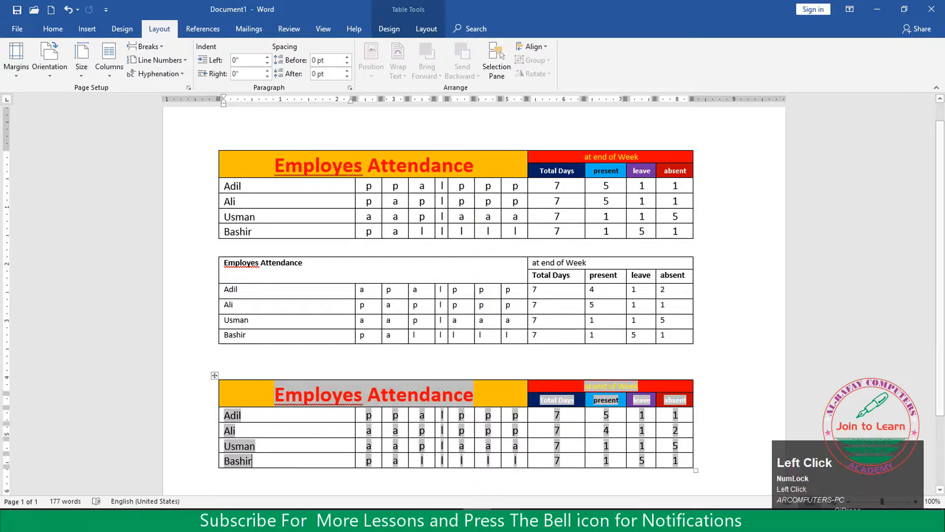
{"action": "left_click_drag", "start_coordinate": [44, 269], "coordinate": [516, 345]}
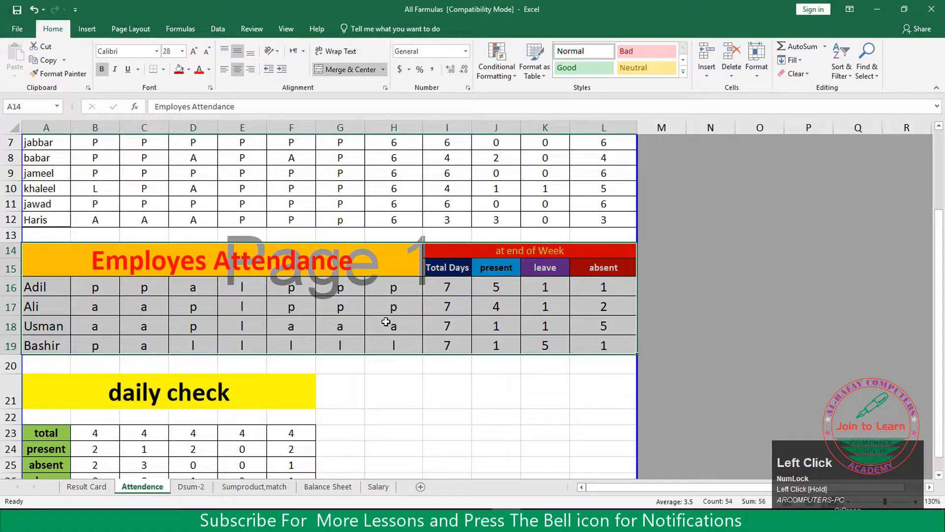
{"action": "right_click", "coordinate": [391, 325]}
{"action": "left_click", "coordinate": [414, 93]}
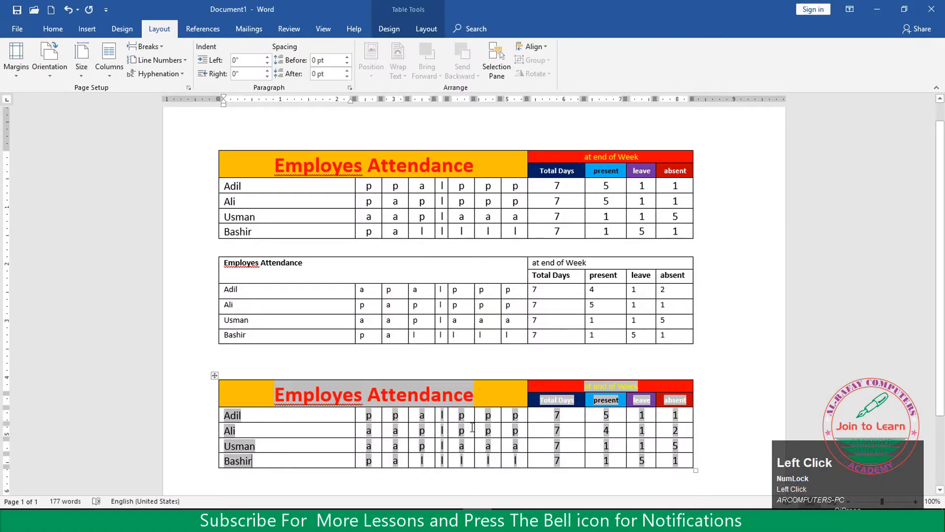
Paste the table on a new line below the third table in Word with Link & Use Destination Styles.
{"action": "scroll", "coordinate": [296, 418], "scroll_direction": "down", "scroll_amount": 1}
{"action": "left_click", "coordinate": [251, 401]}
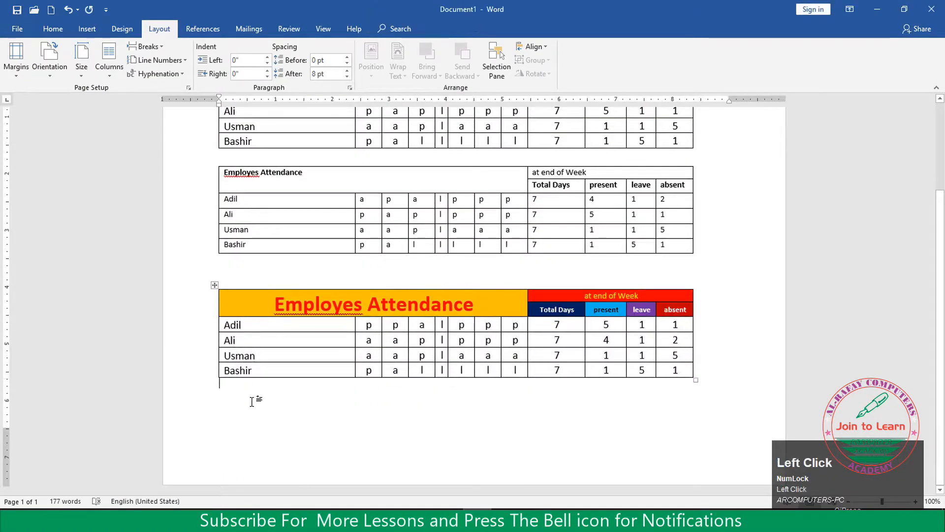
{"action": "key", "text": "Return"}
{"action": "right_click", "coordinate": [226, 401]}
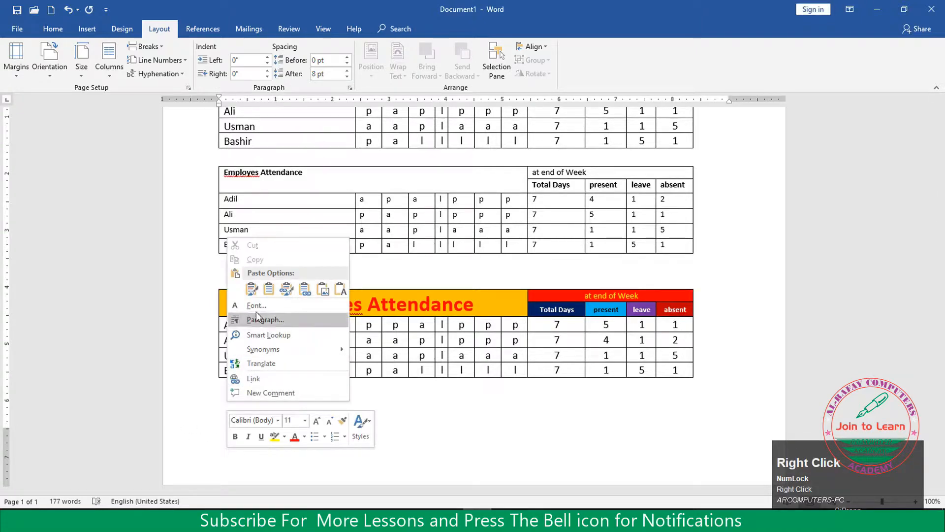
{"action": "left_click", "coordinate": [306, 294]}
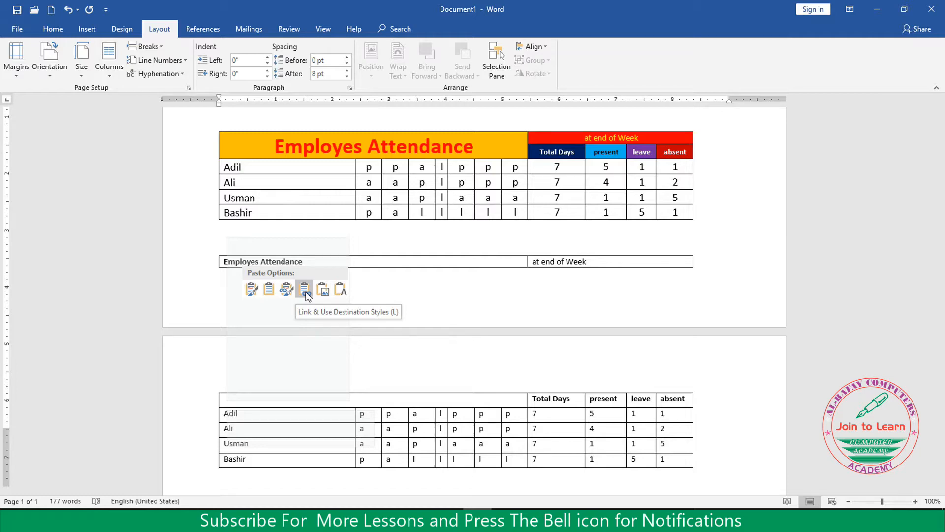
{"action": "left_click", "coordinate": [306, 292]}
Insert a blank line between the third and fourth tables to move the whole fourth table onto the second page.
{"action": "scroll", "coordinate": [318, 387], "scroll_direction": "down", "scroll_amount": 3}
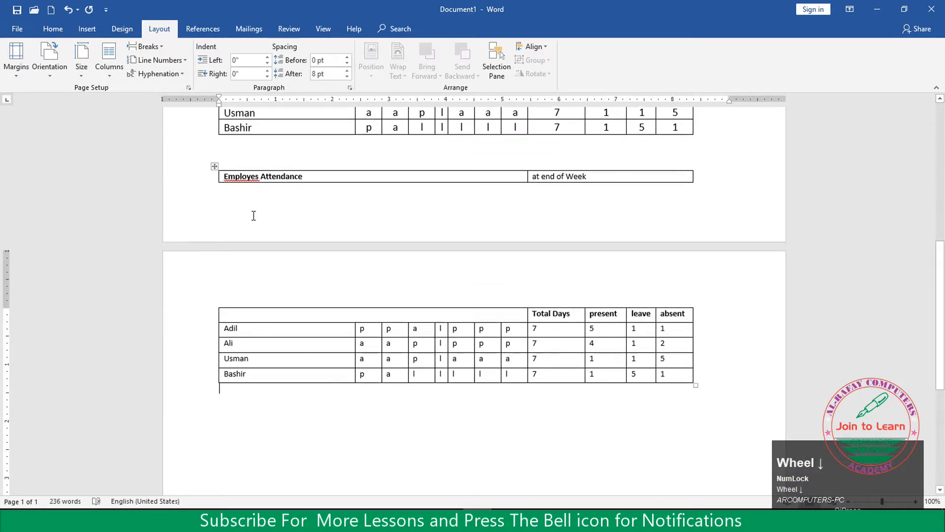
{"action": "left_click", "coordinate": [250, 266]}
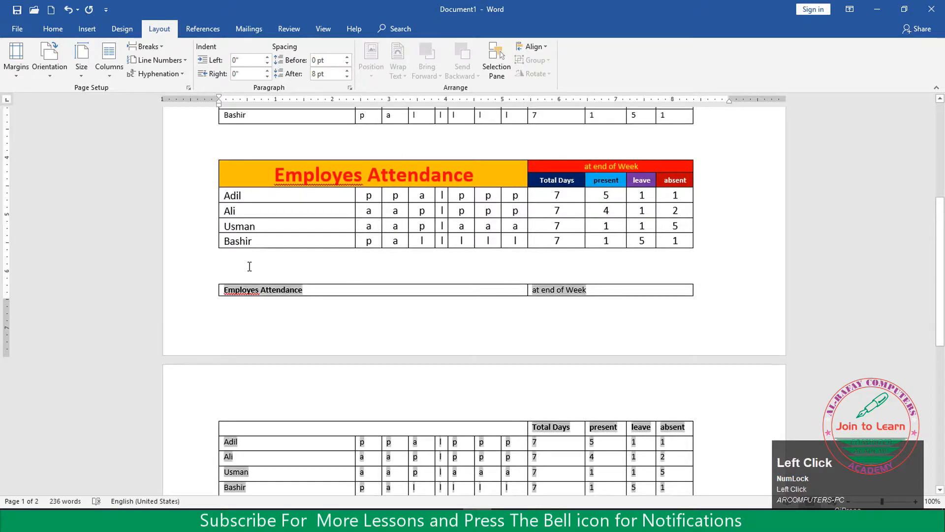
{"action": "key", "text": "Return"}
{"action": "scroll", "coordinate": [317, 399], "scroll_direction": "down", "scroll_amount": 3}
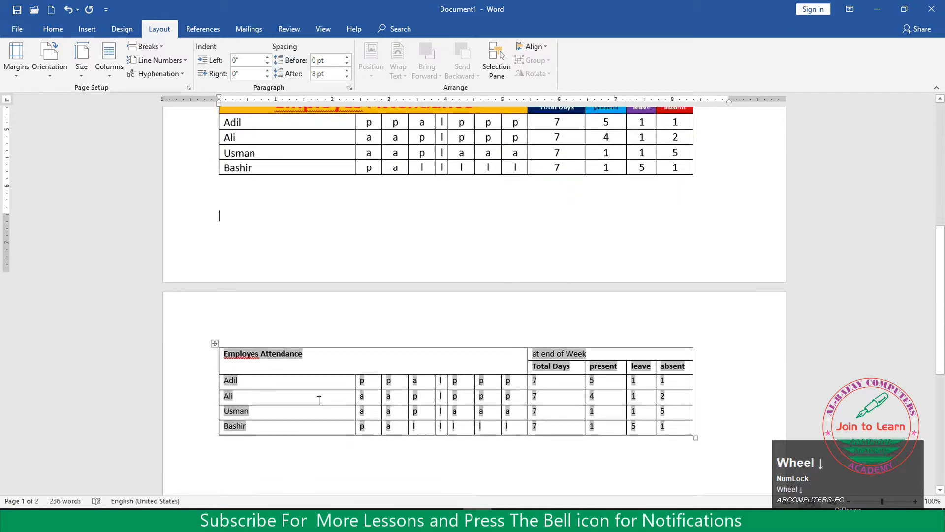
Compare the fourth table's plain formatting and values with the second and third tables.
{"action": "left_click", "coordinate": [325, 379]}
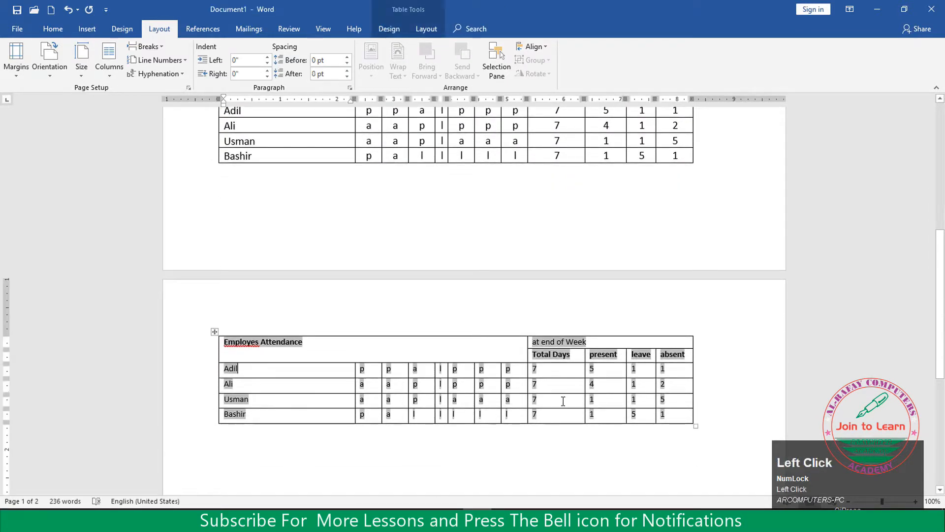
{"action": "left_click_drag", "start_coordinate": [358, 347], "coordinate": [632, 401]}
{"action": "scroll", "coordinate": [347, 352], "scroll_direction": "up", "scroll_amount": 5}
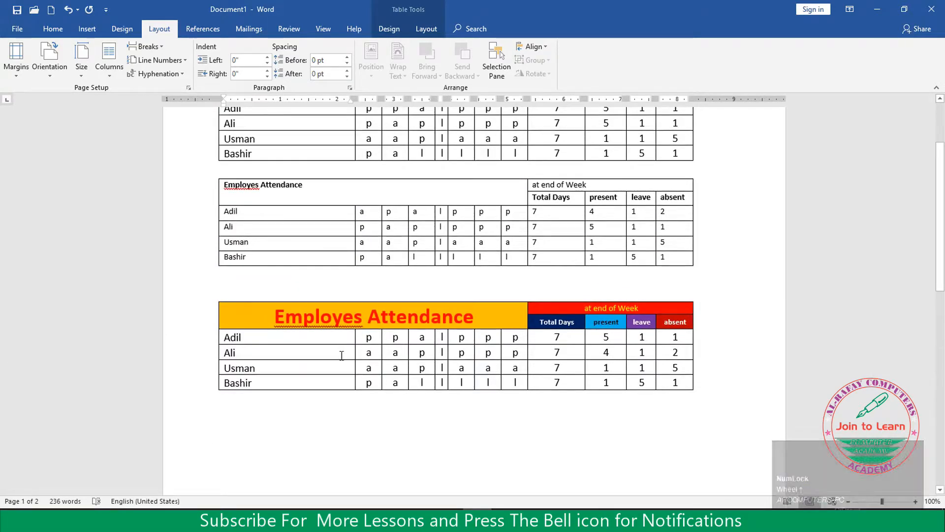
{"action": "scroll", "coordinate": [312, 264], "scroll_direction": "up", "scroll_amount": 2}
{"action": "left_click_drag", "start_coordinate": [322, 228], "coordinate": [470, 293]}
{"action": "scroll", "coordinate": [474, 296], "scroll_direction": "down", "scroll_amount": 8}
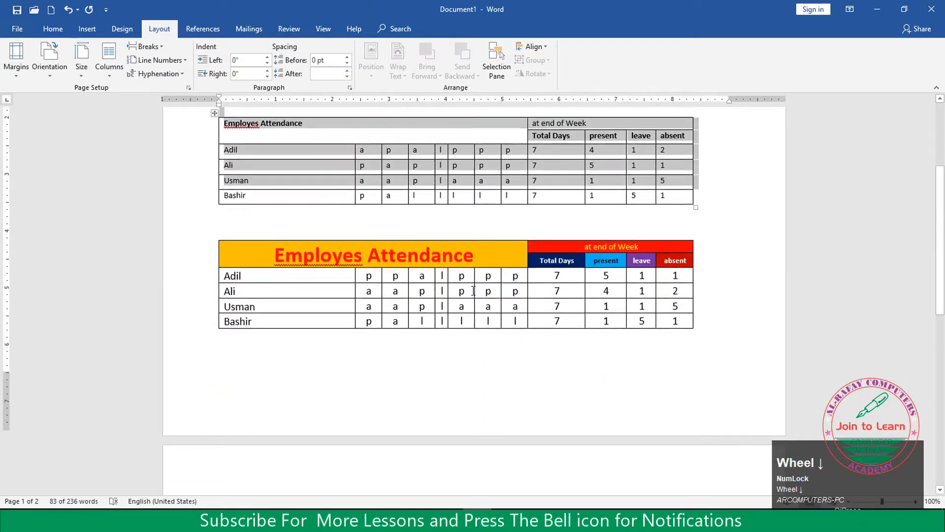
{"action": "scroll", "coordinate": [493, 275], "scroll_direction": "up", "scroll_amount": 2}
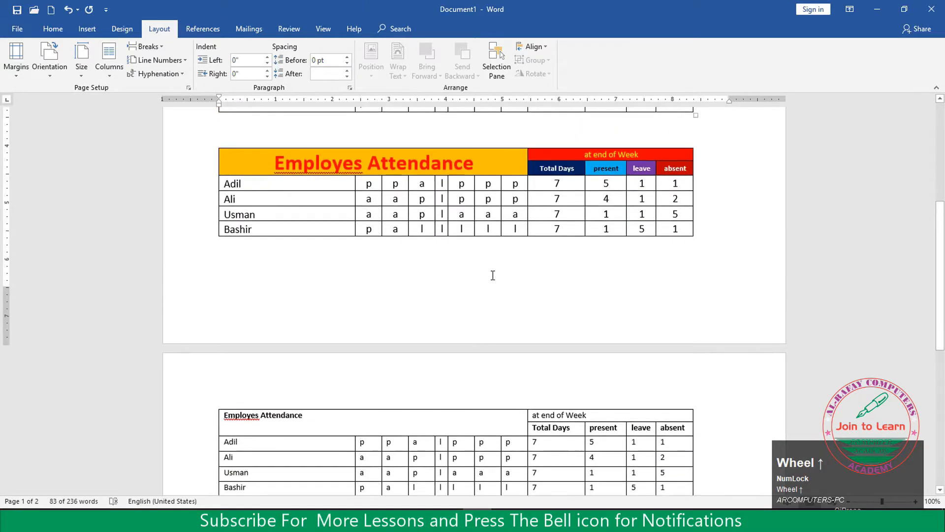
{"action": "left_click", "coordinate": [338, 459]}
Switch to Excel and change the attendance mark in cell B18 to p.
{"action": "left_click", "coordinate": [506, 519]}
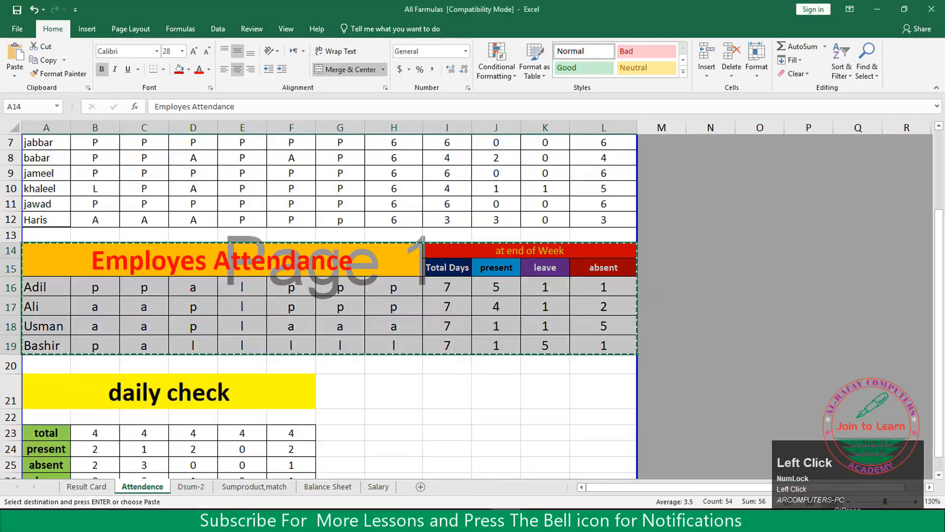
{"action": "double_click", "coordinate": [101, 325]}
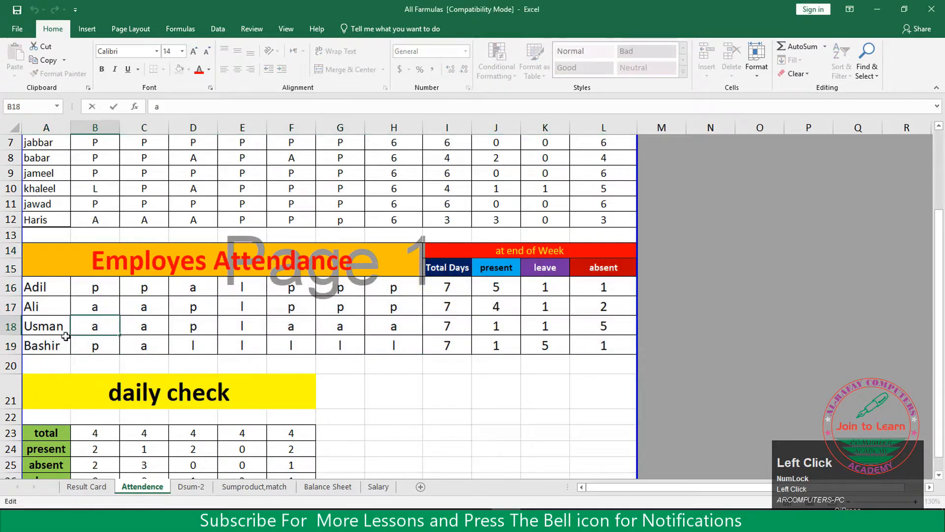
{"action": "left_click_drag", "start_coordinate": [100, 329], "coordinate": [93, 328]}
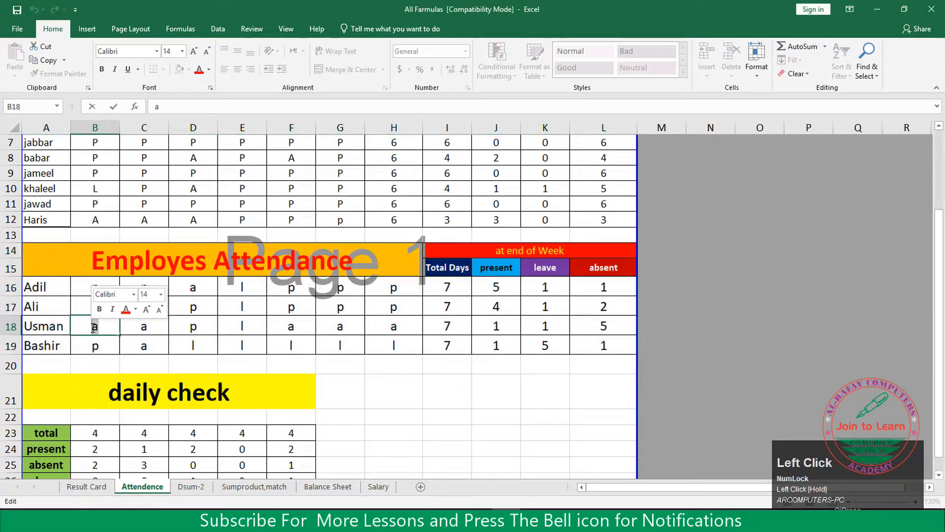
{"action": "type", "text": "p"}
{"action": "key", "text": "Return"}
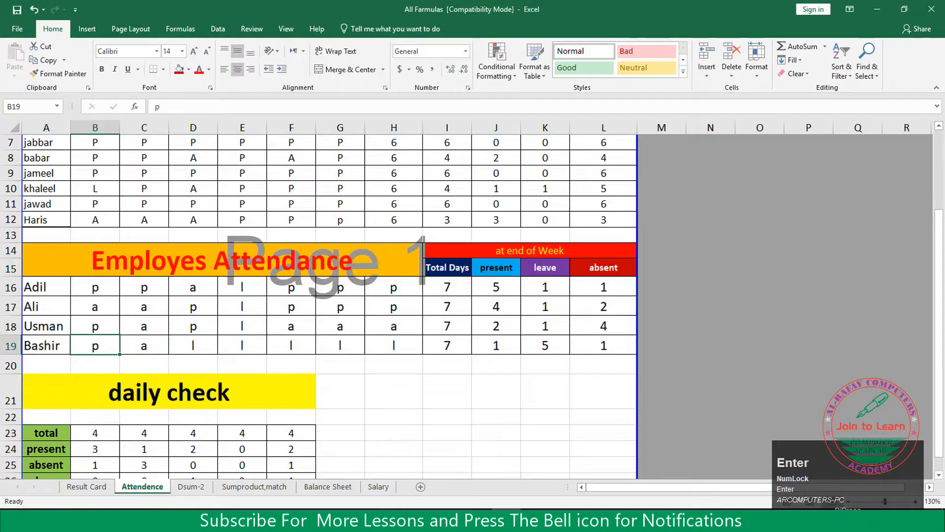
Switch to Word and check the third employee's marks and totals in both linked tables.
{"action": "left_click", "coordinate": [477, 519]}
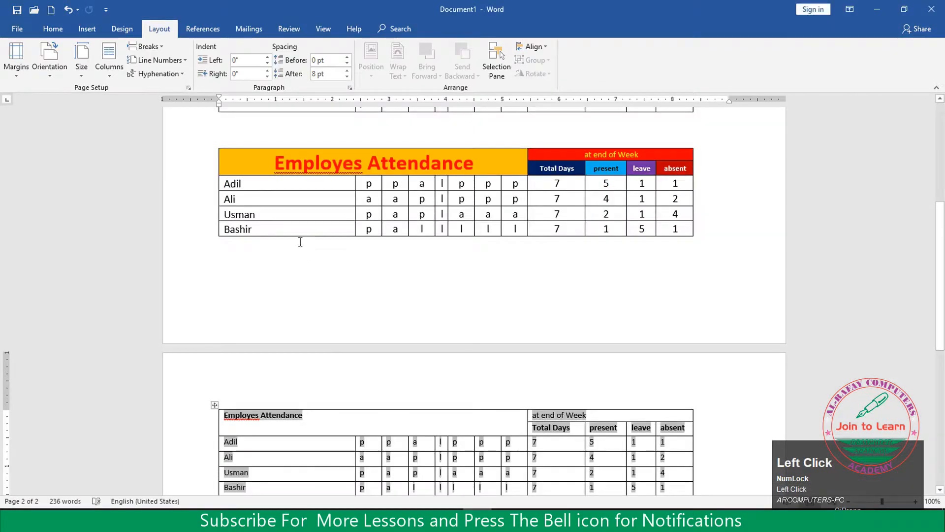
{"action": "scroll", "coordinate": [383, 257], "scroll_direction": "down", "scroll_amount": 3}
{"action": "left_click", "coordinate": [376, 347]}
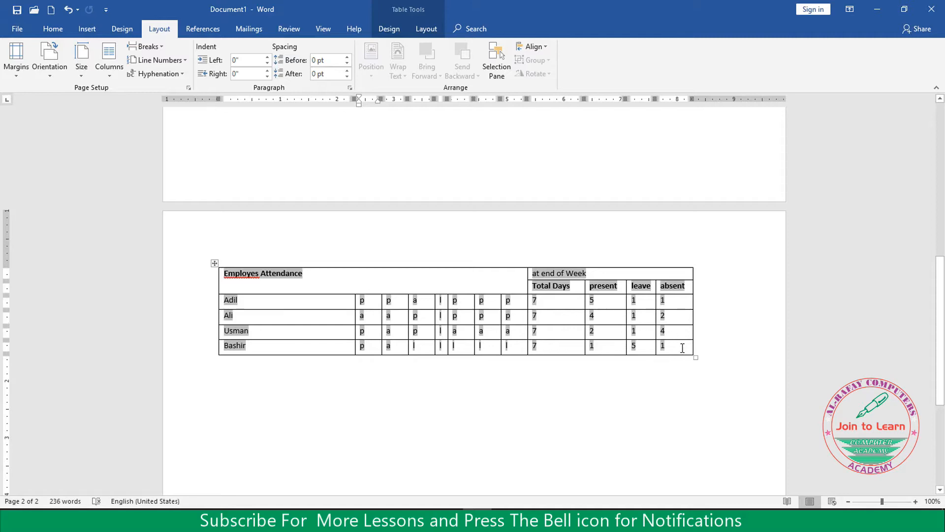
Add a blank line below the fourth table on the second page and bring up its paste options.
{"action": "left_click", "coordinate": [233, 381]}
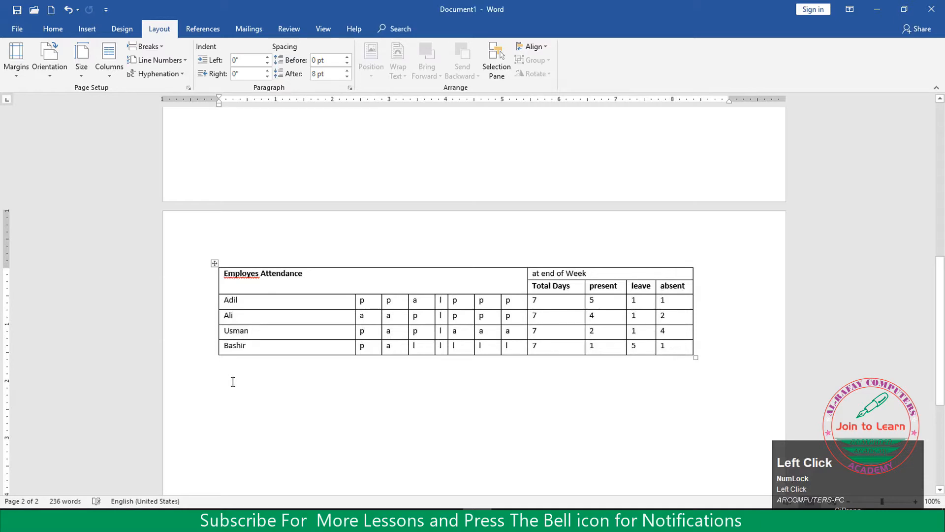
{"action": "key", "text": "Return"}
{"action": "right_click", "coordinate": [220, 381]}
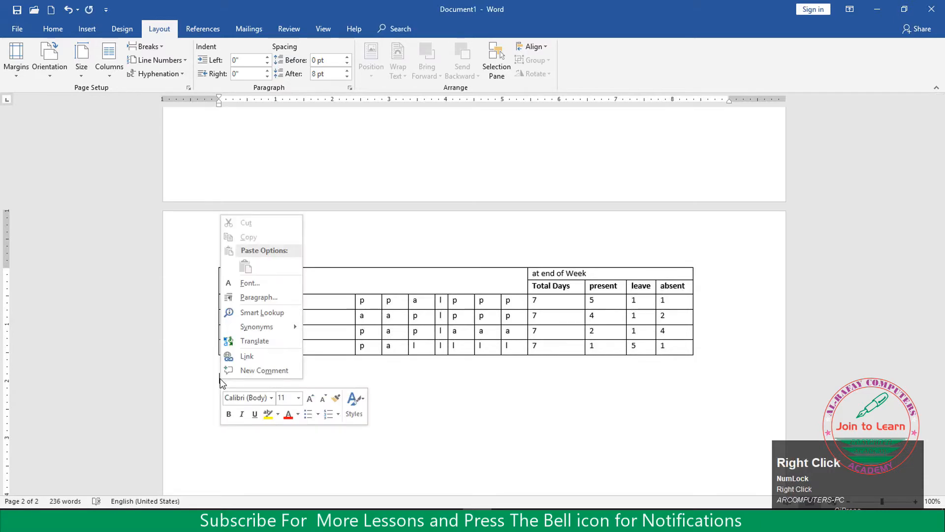
Copy the Employes Attendance table in Excel again and return to the Word document.
{"action": "left_click", "coordinate": [403, 427]}
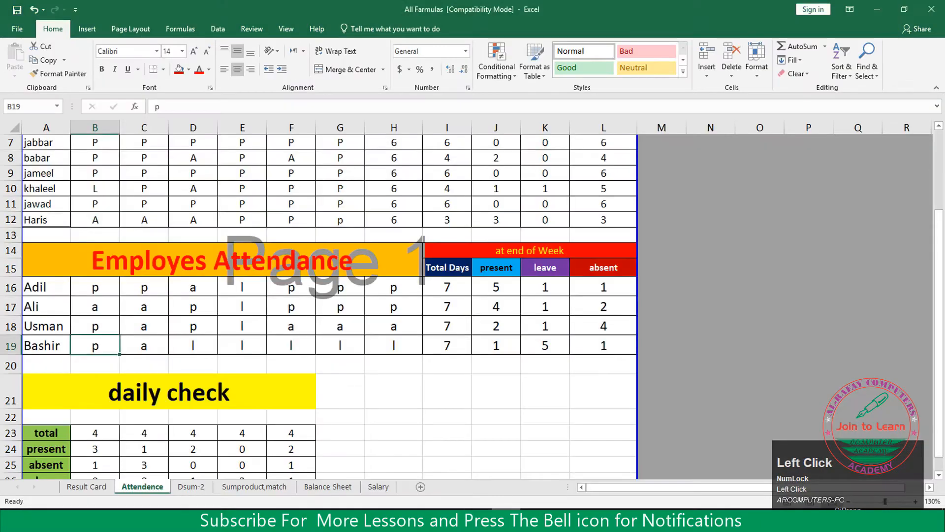
{"action": "left_click_drag", "start_coordinate": [63, 261], "coordinate": [523, 348]}
{"action": "key", "text": "ctrl+c"}
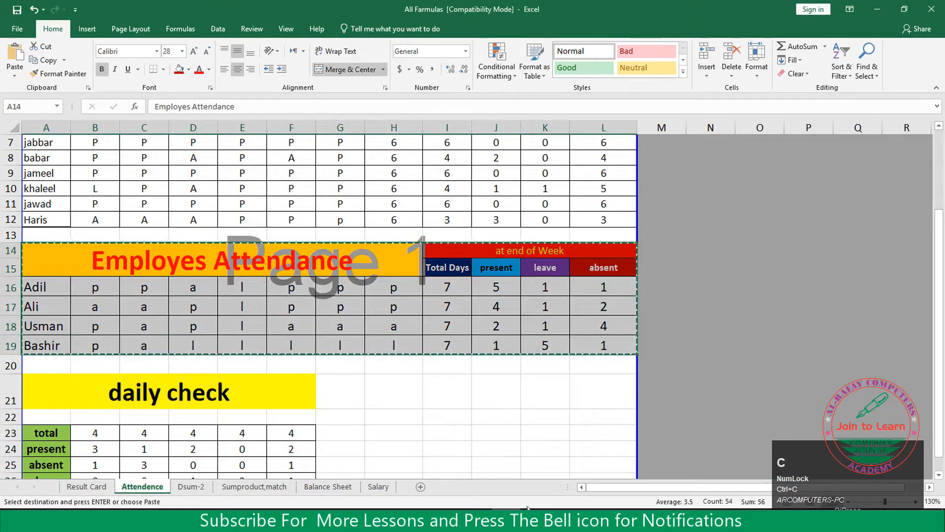
{"action": "left_click", "coordinate": [524, 348]}
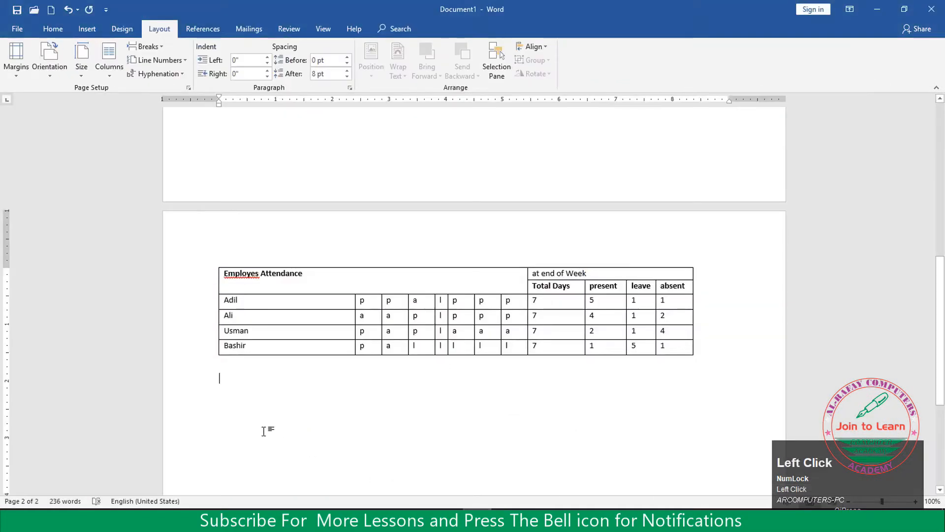
Paste the table as a picture below the fourth table and select the picture.
{"action": "right_click", "coordinate": [227, 380]}
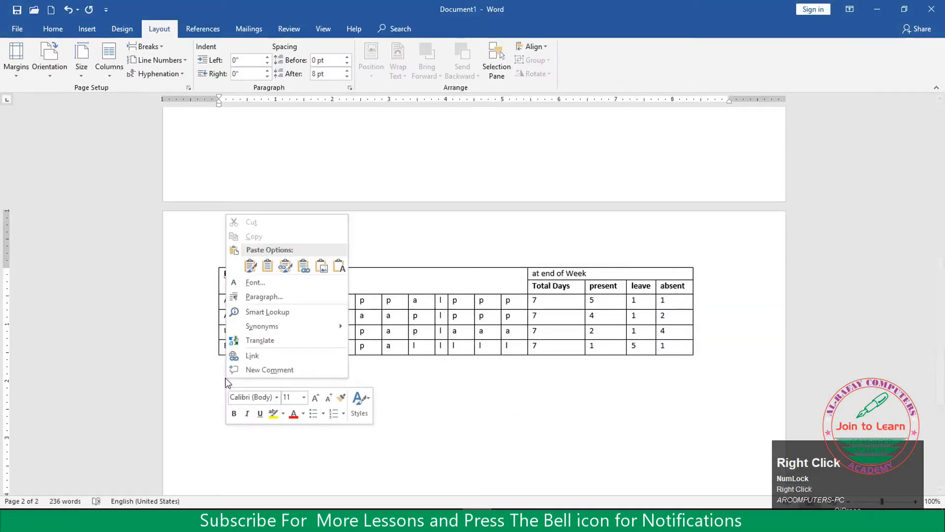
{"action": "left_click", "coordinate": [321, 267]}
{"action": "scroll", "coordinate": [358, 370], "scroll_direction": "down", "scroll_amount": 2}
{"action": "left_click", "coordinate": [319, 331]}
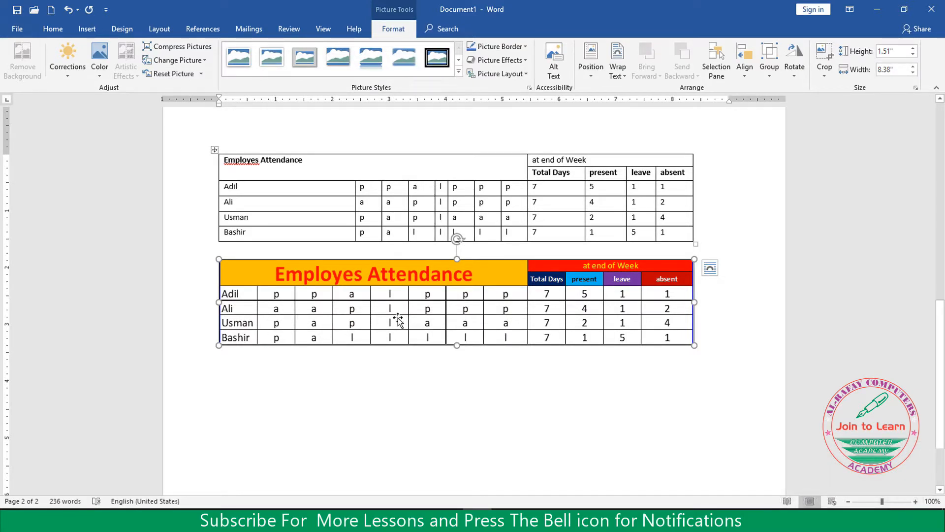
In the first table on page one, change the third employee's first mark to p and second mark to l.
{"action": "scroll", "coordinate": [339, 324], "scroll_direction": "up", "scroll_amount": 10}
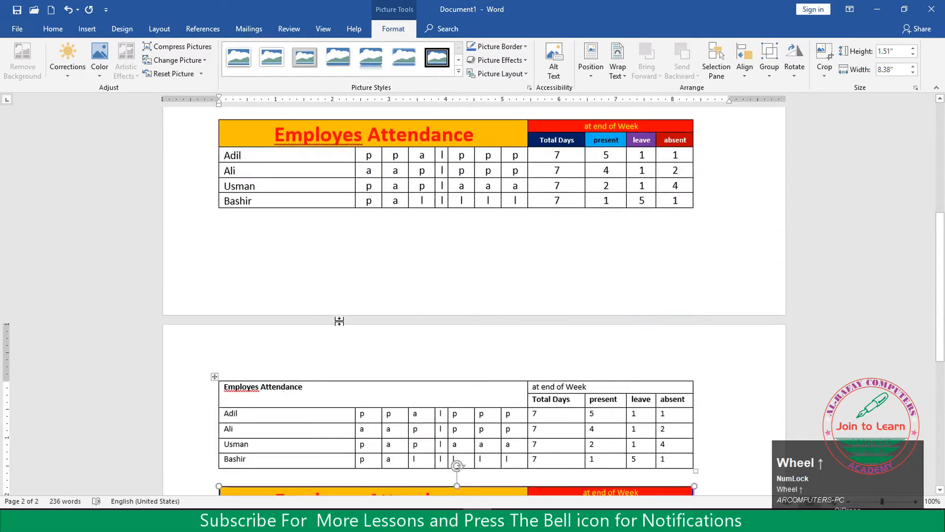
{"action": "left_click_drag", "start_coordinate": [366, 241], "coordinate": [378, 246]}
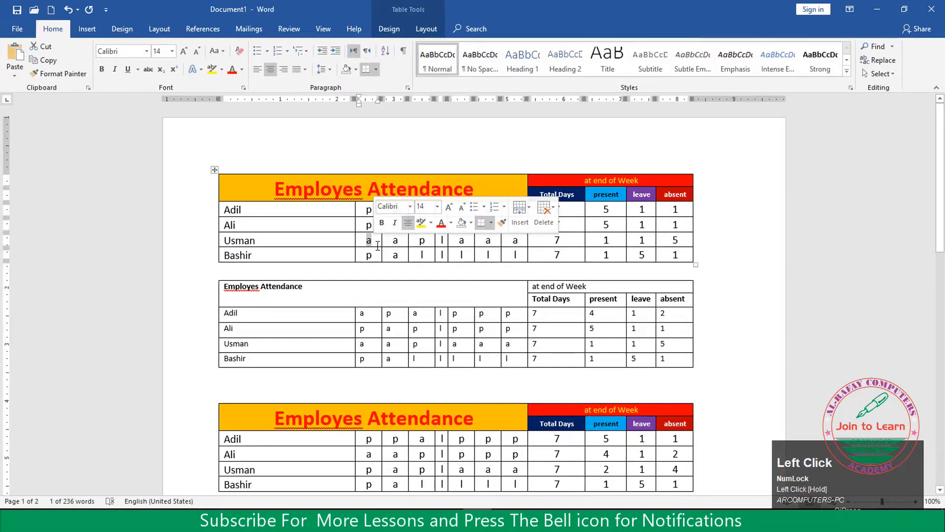
{"action": "type", "text": "p"}
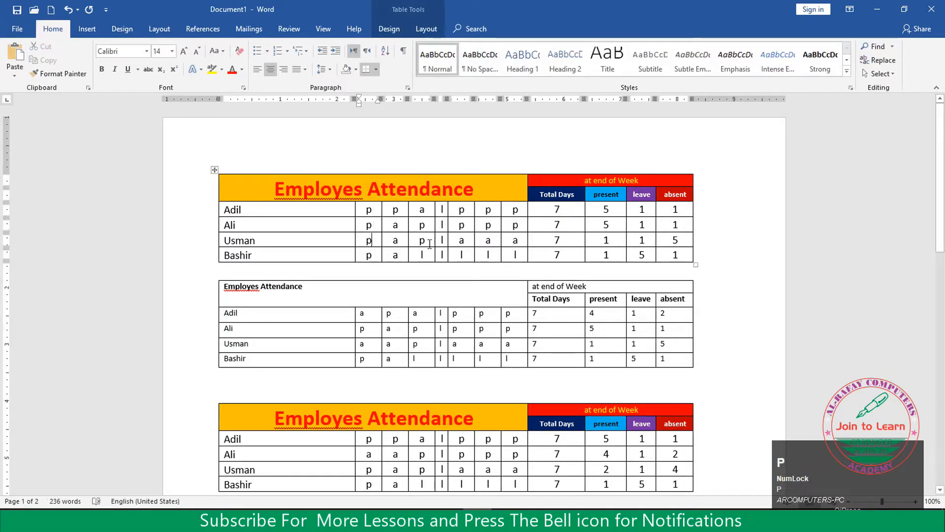
{"action": "left_click_drag", "start_coordinate": [393, 241], "coordinate": [401, 242]}
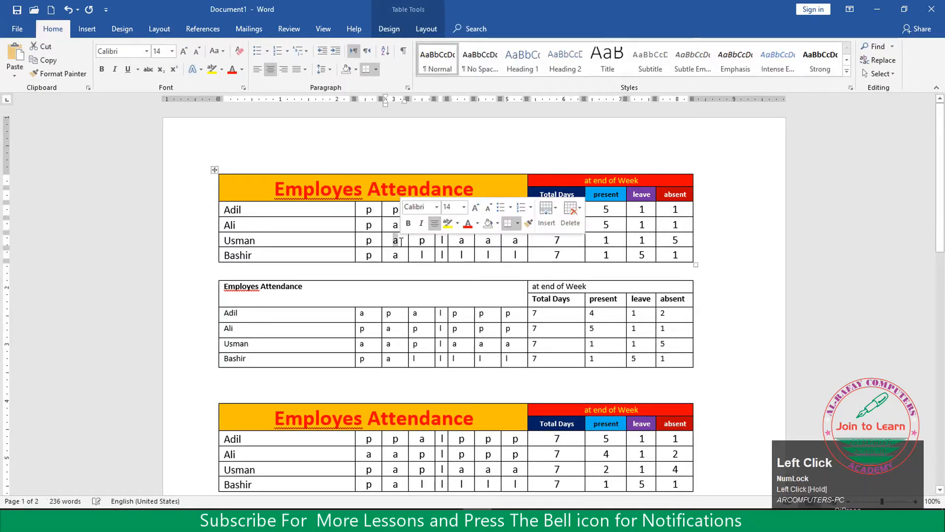
{"action": "type", "text": "l"}
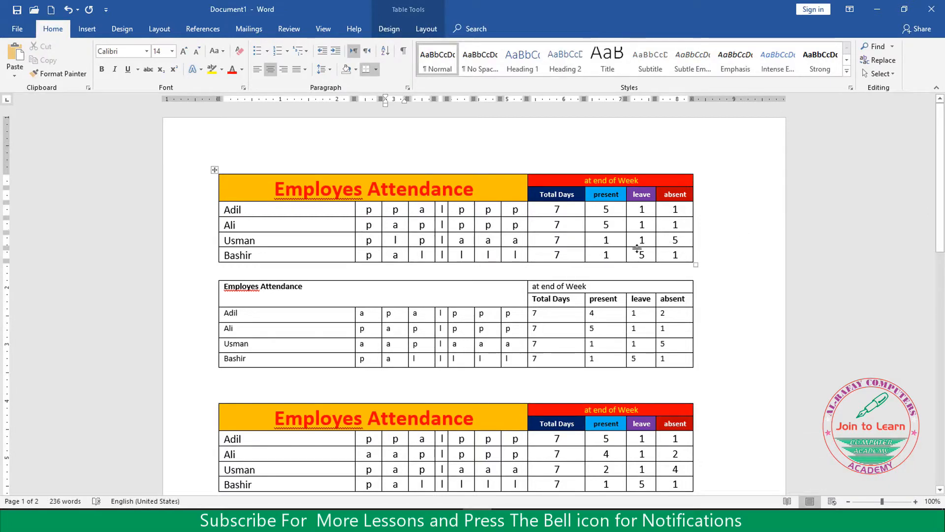
Compare the marks and totals in the tables on both pages with the picture copy, and select the picture.
{"action": "left_click_drag", "start_coordinate": [315, 212], "coordinate": [496, 349]}
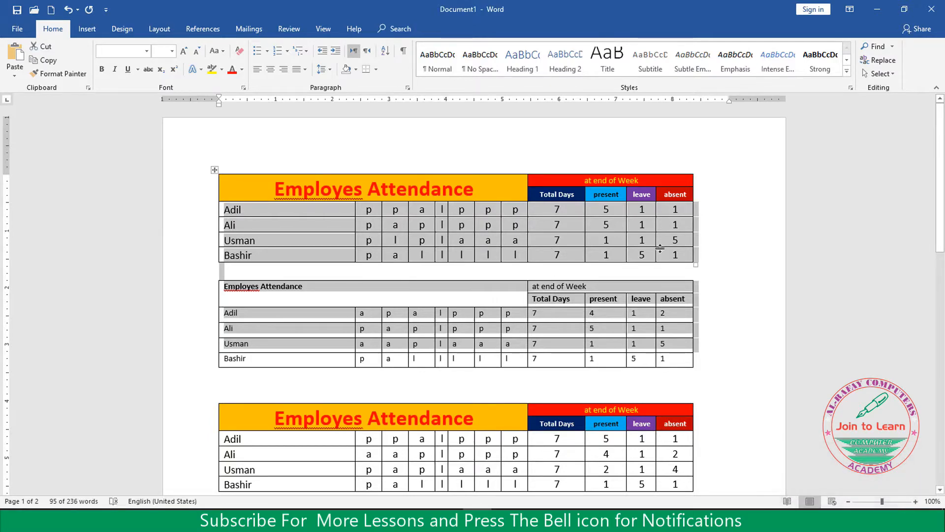
{"action": "scroll", "coordinate": [661, 248], "scroll_direction": "down", "scroll_amount": 5}
{"action": "scroll", "coordinate": [502, 221], "scroll_direction": "down", "scroll_amount": 1}
{"action": "scroll", "coordinate": [449, 183], "scroll_direction": "up", "scroll_amount": 1}
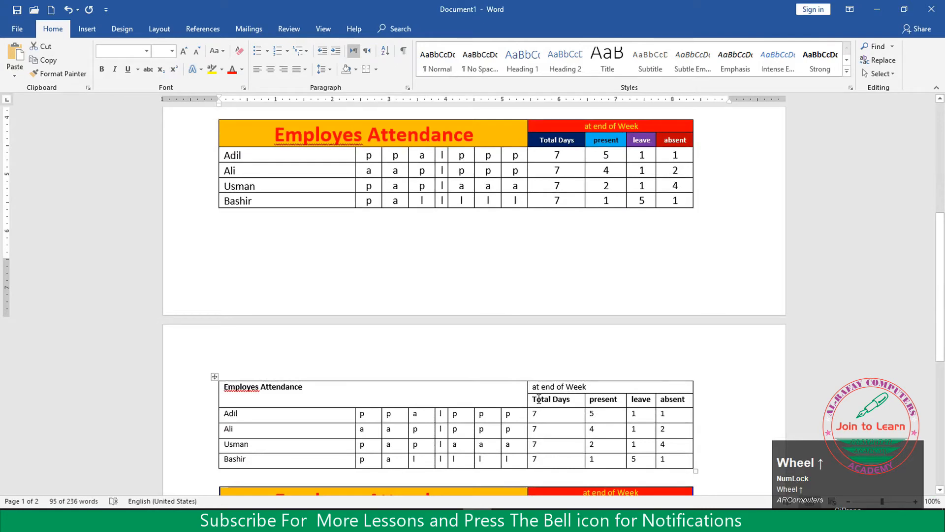
{"action": "scroll", "coordinate": [492, 354], "scroll_direction": "down", "scroll_amount": 2}
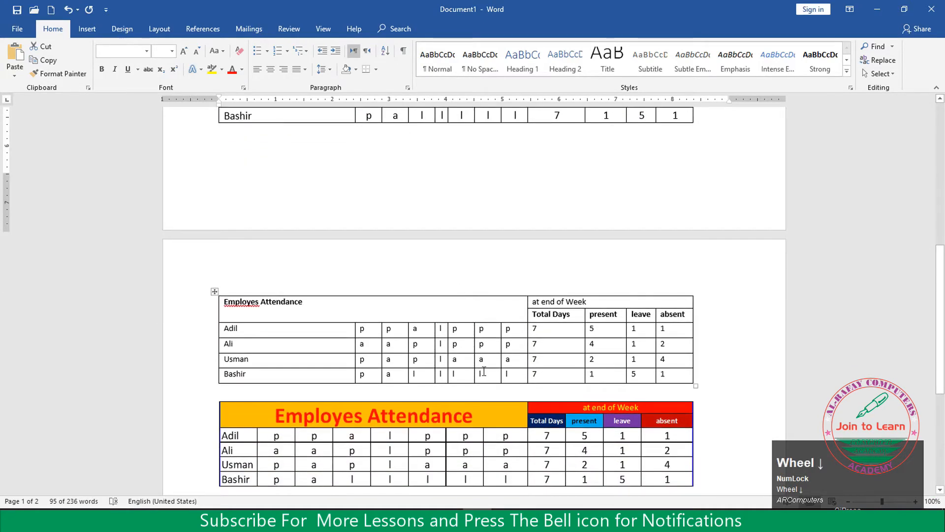
{"action": "scroll", "coordinate": [482, 370], "scroll_direction": "up", "scroll_amount": 1}
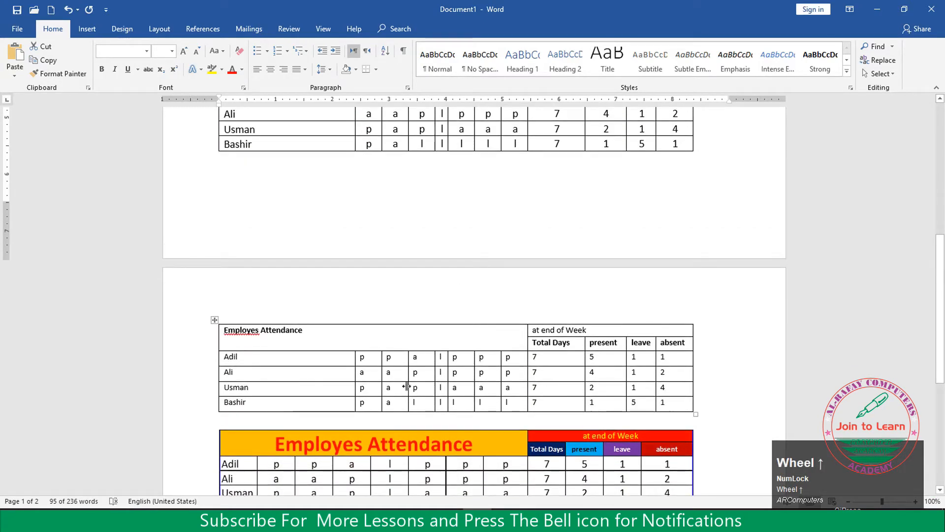
{"action": "scroll", "coordinate": [409, 393], "scroll_direction": "down", "scroll_amount": 3}
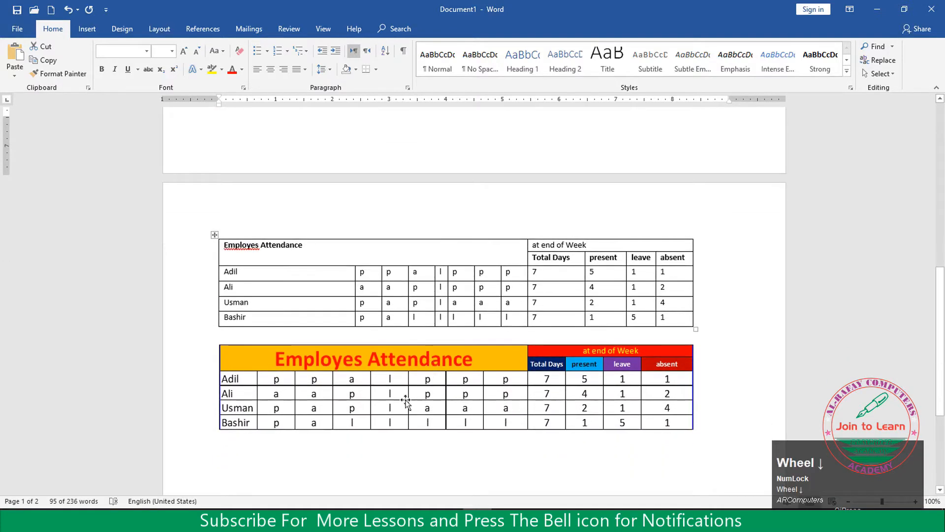
{"action": "left_click", "coordinate": [365, 409]}
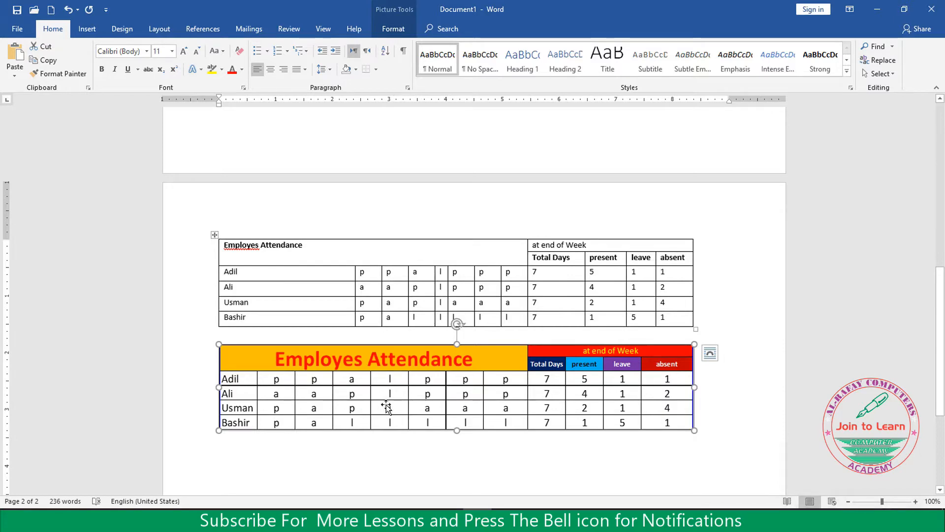
Switch to Excel, copy the Employes Attendance table again, and return to the Word document.
{"action": "left_click", "coordinate": [312, 455]}
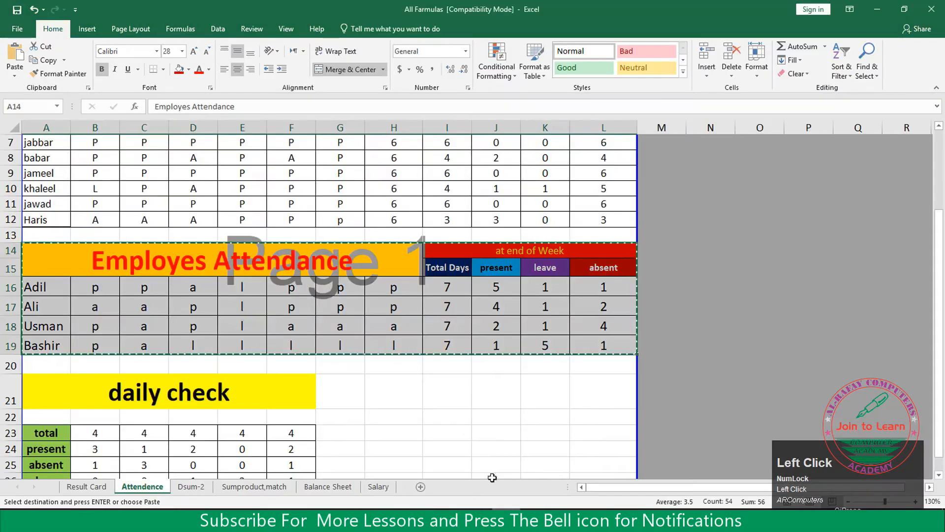
{"action": "right_click", "coordinate": [74, 265]}
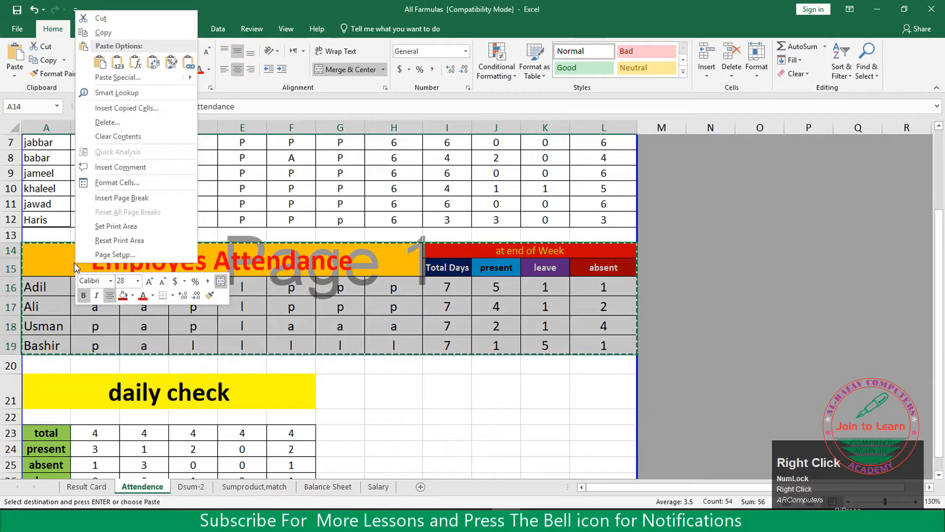
{"action": "left_click", "coordinate": [108, 33]}
{"action": "scroll", "coordinate": [282, 309], "scroll_direction": "down", "scroll_amount": 5}
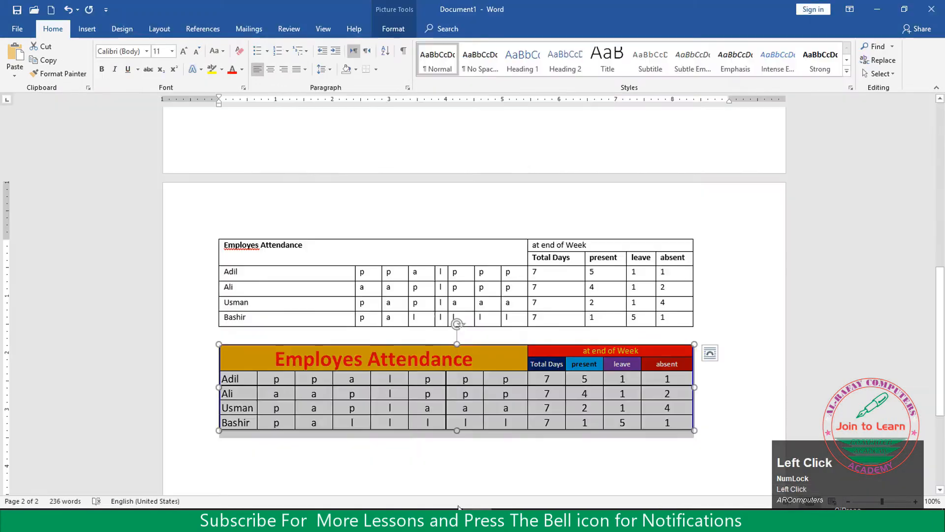
Add a blank line below the picture on the second page and paste the attendance table there as text only.
{"action": "scroll", "coordinate": [257, 436], "scroll_direction": "down", "scroll_amount": 3}
{"action": "scroll", "coordinate": [257, 437], "scroll_direction": "down", "scroll_amount": 3}
{"action": "left_click", "coordinate": [234, 359]}
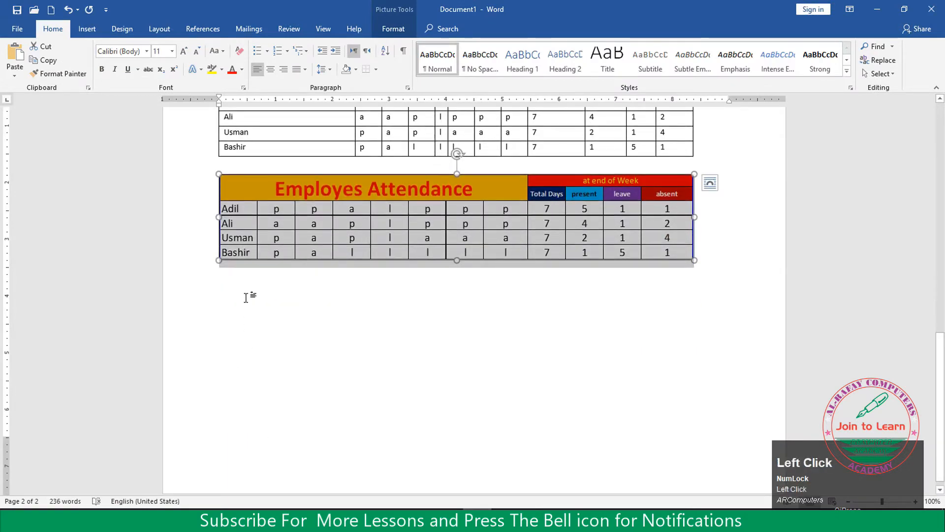
{"action": "key", "text": "Return"}
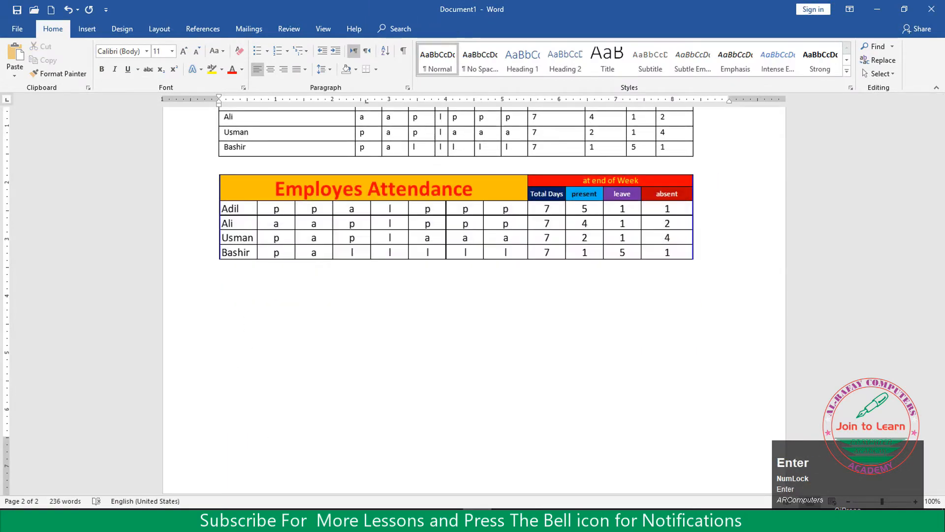
{"action": "right_click", "coordinate": [224, 310]}
{"action": "left_click", "coordinate": [338, 362]}
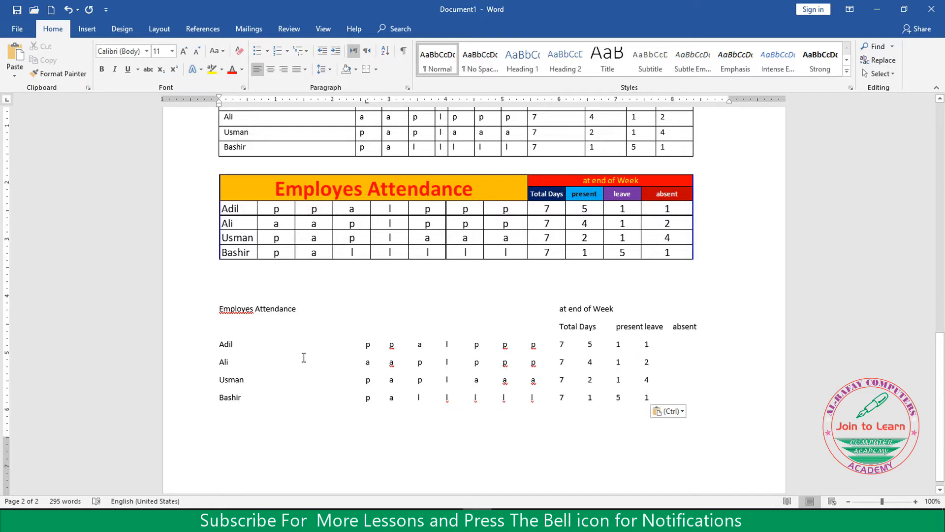
Look over the pasted copies in Word, then switch to Excel and review the source Employes Attendance table.
{"action": "scroll", "coordinate": [443, 365], "scroll_direction": "up", "scroll_amount": 10}
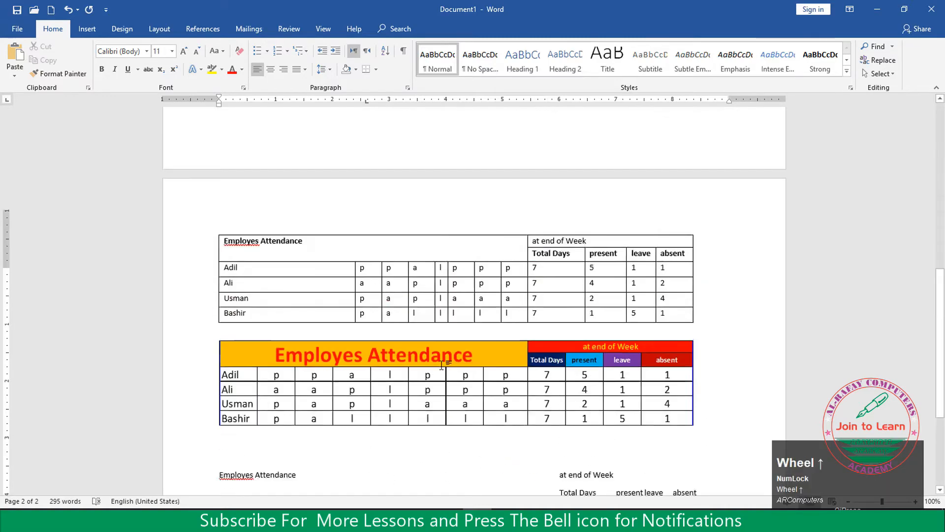
{"action": "scroll", "coordinate": [443, 364], "scroll_direction": "up", "scroll_amount": 5}
{"action": "left_click", "coordinate": [213, 397]}
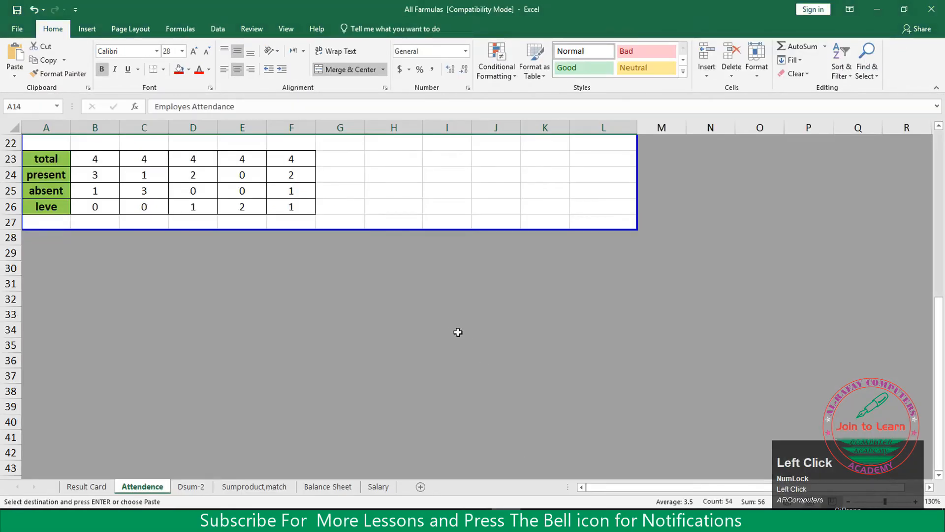
{"action": "scroll", "coordinate": [457, 332], "scroll_direction": "up", "scroll_amount": 7}
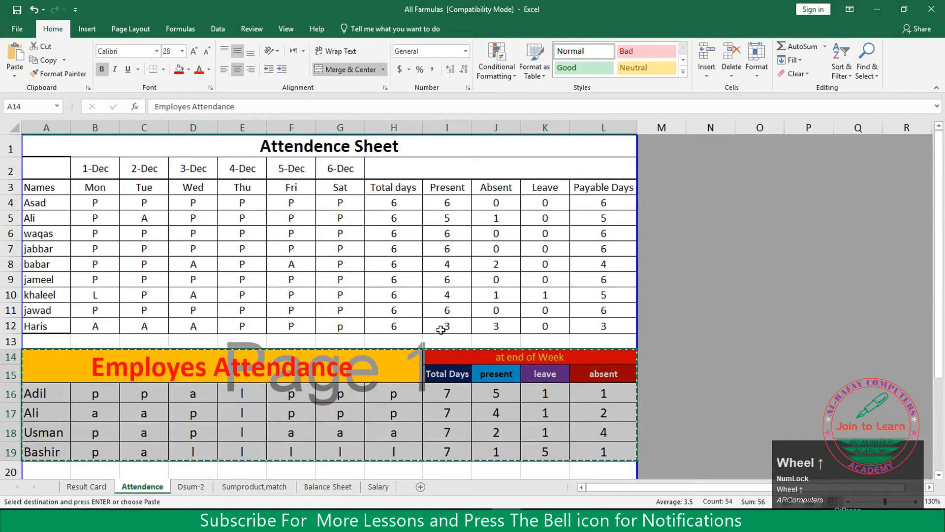
{"action": "scroll", "coordinate": [394, 246], "scroll_direction": "down", "scroll_amount": 2}
{"action": "left_click", "coordinate": [391, 238]}
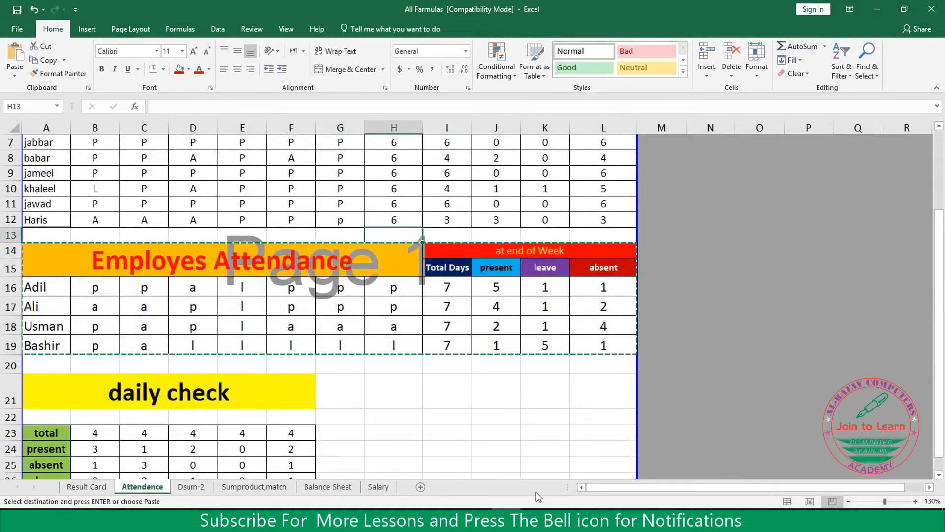
{"action": "left_click_drag", "start_coordinate": [600, 494], "coordinate": [600, 494]}
{"action": "scroll", "coordinate": [412, 382], "scroll_direction": "up", "scroll_amount": 1}
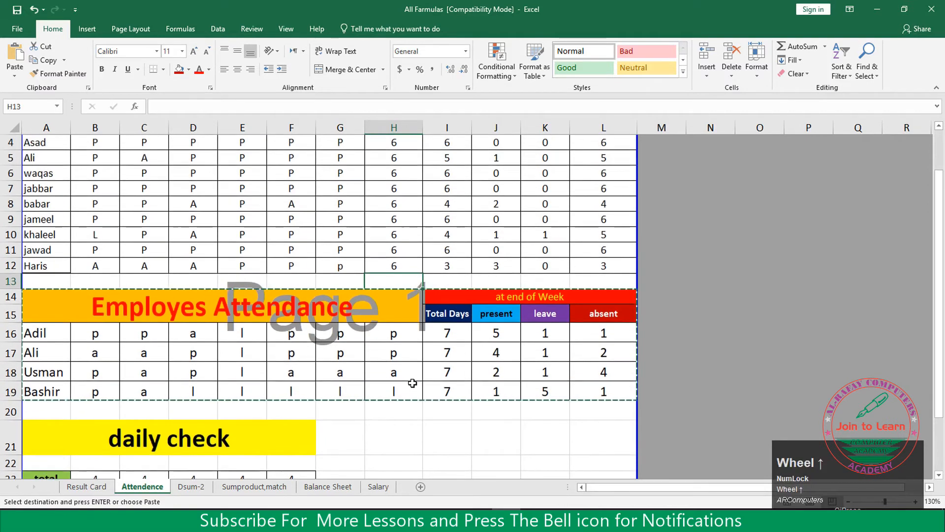
{"action": "scroll", "coordinate": [413, 384], "scroll_direction": "down", "scroll_amount": 1}
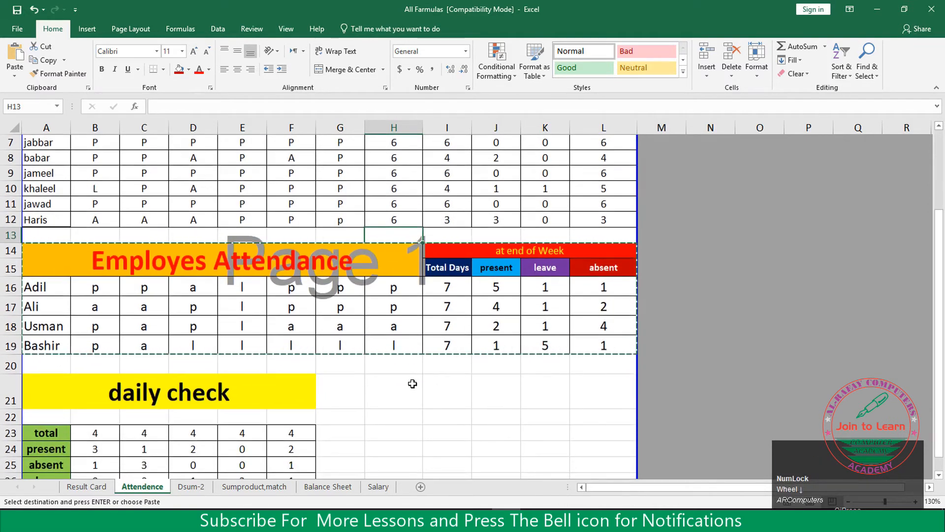